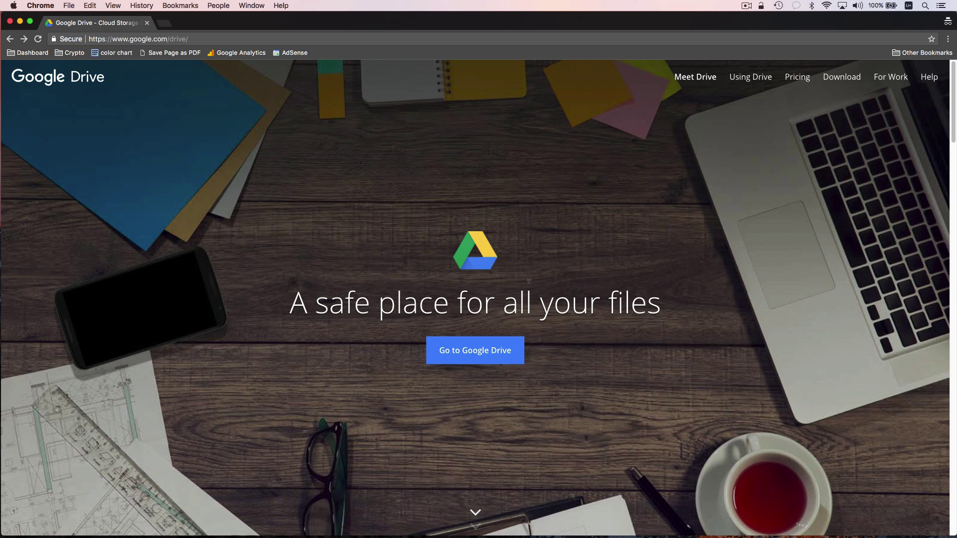
# - Sign in to Google Drive with the account e-mail and password to reach the empty My Drive
pyautogui.click(487, 351)
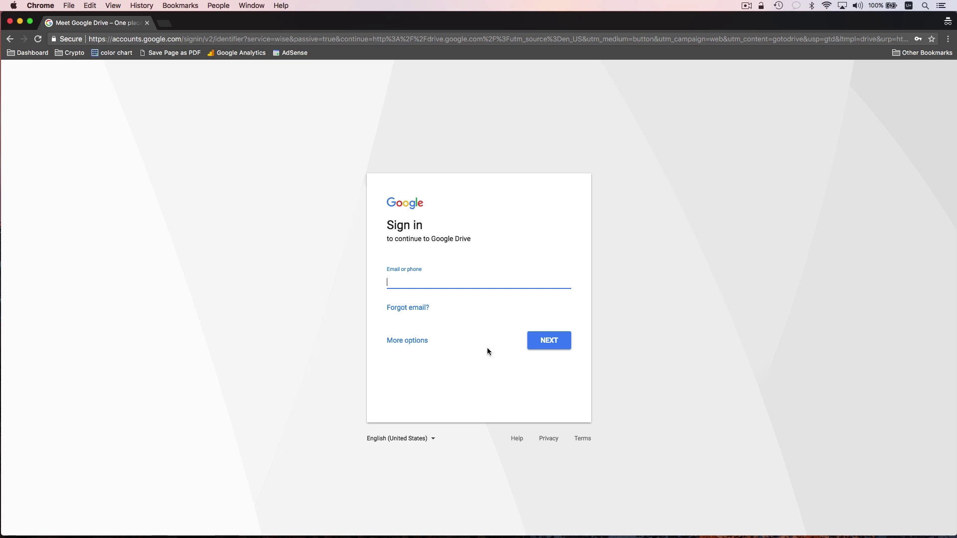
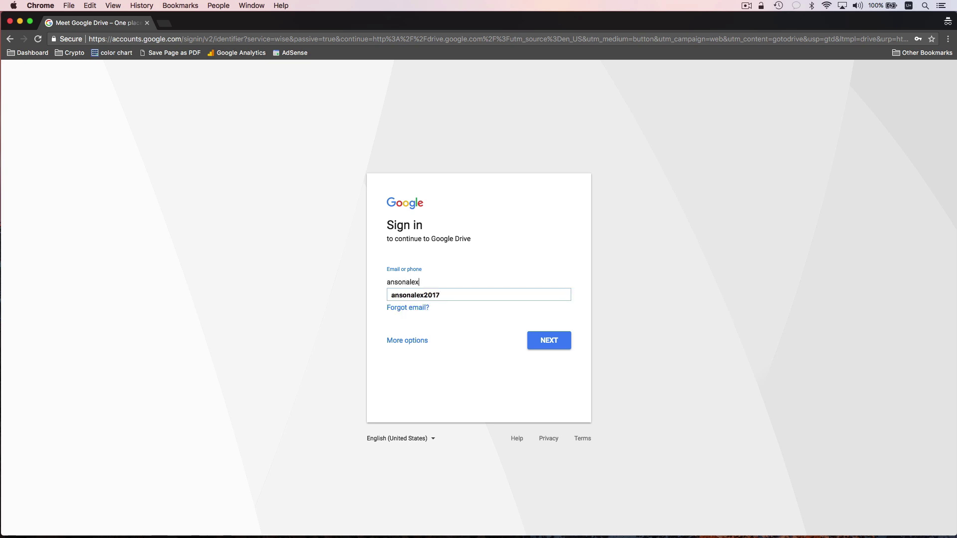
pyautogui.press('Down')
pyautogui.press('Return')
pyautogui.press('Return')
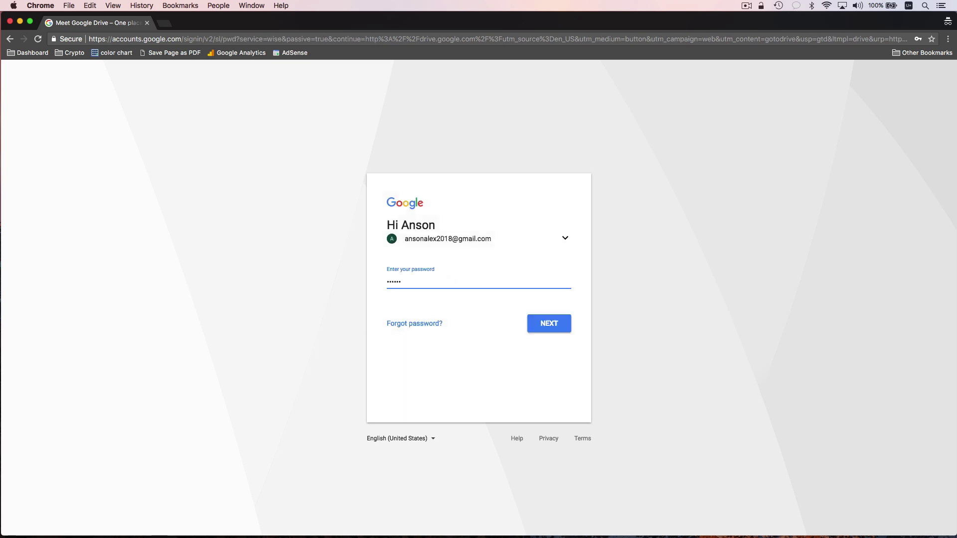
pyautogui.press('Return')
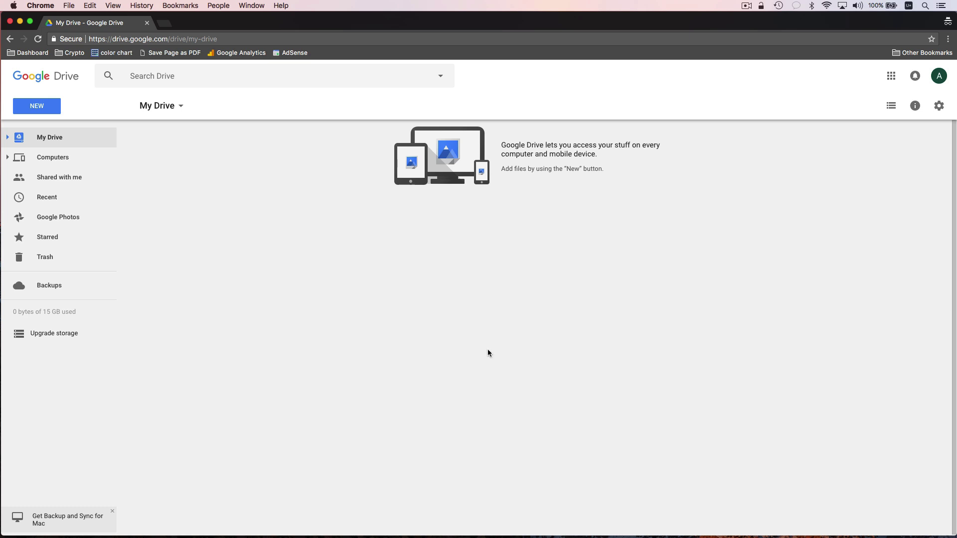
# - Expand NEW > More to list Google Forms, Drawings, My Maps and Sites
pyautogui.click(53, 112)
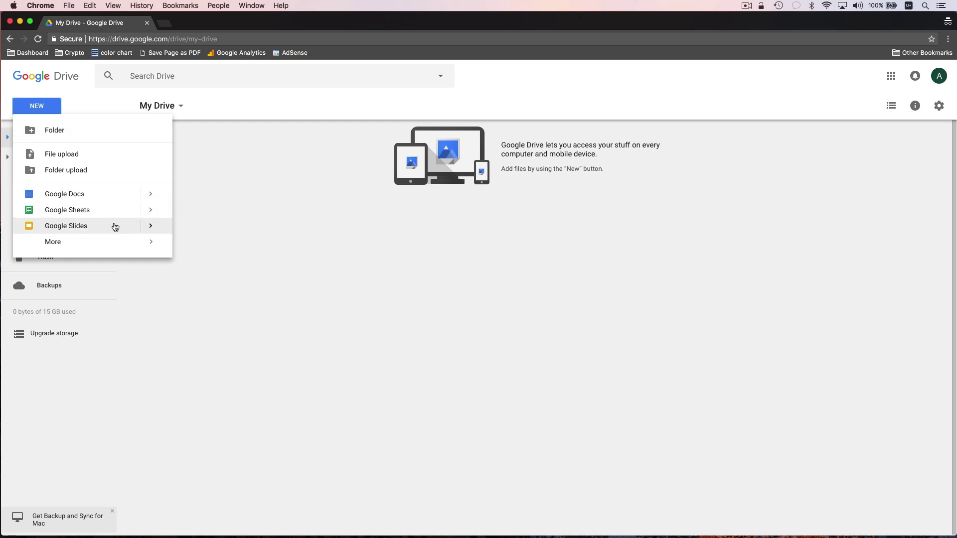
pyautogui.click(115, 242)
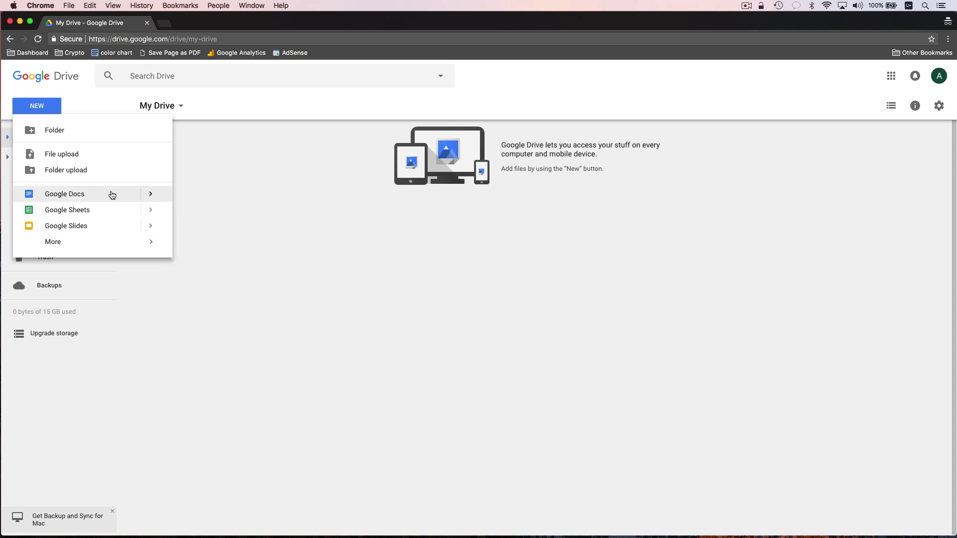
pyautogui.click(111, 242)
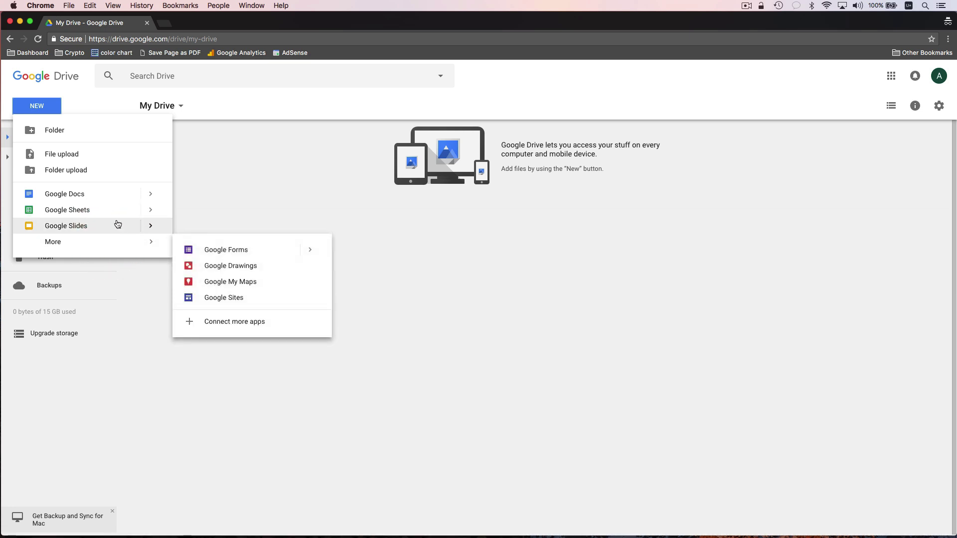
pyautogui.click(110, 196)
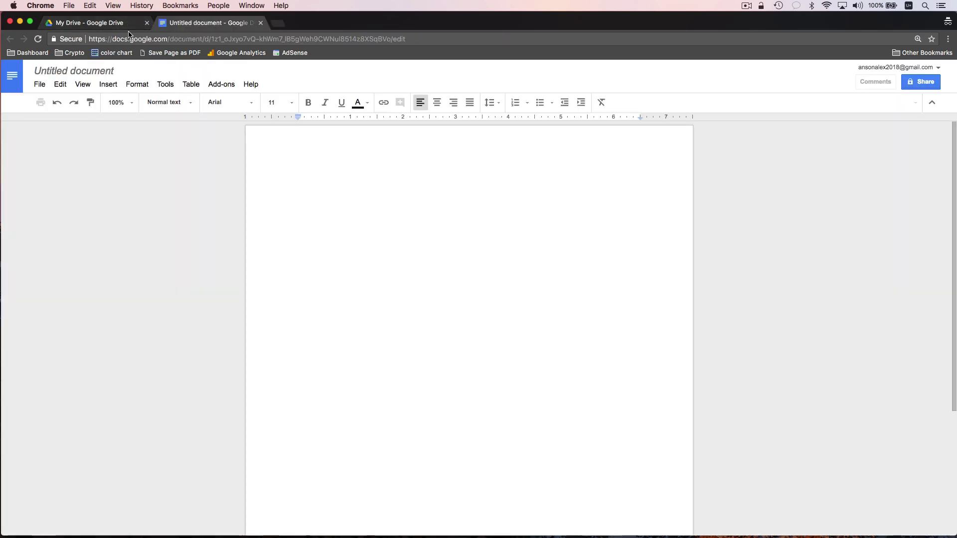
pyautogui.click(111, 23)
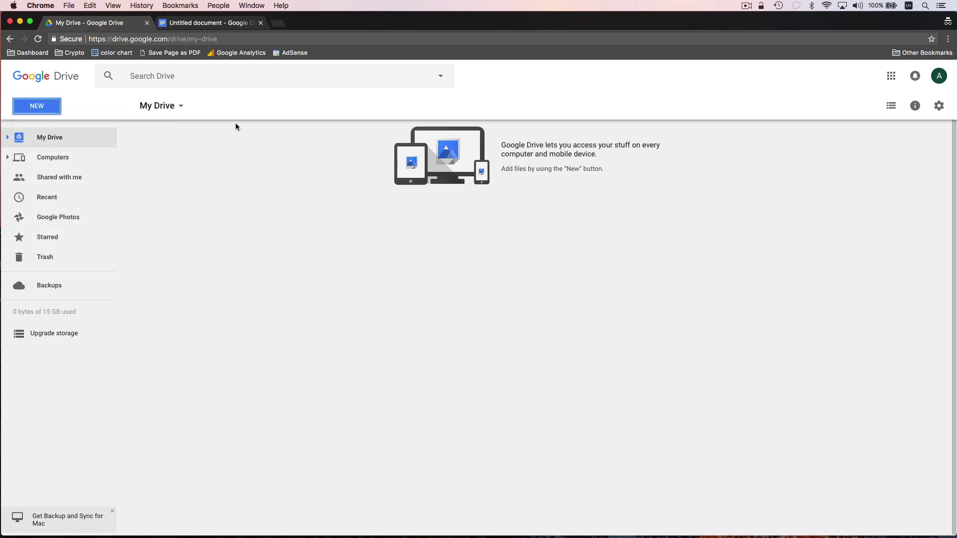
pyautogui.click(207, 23)
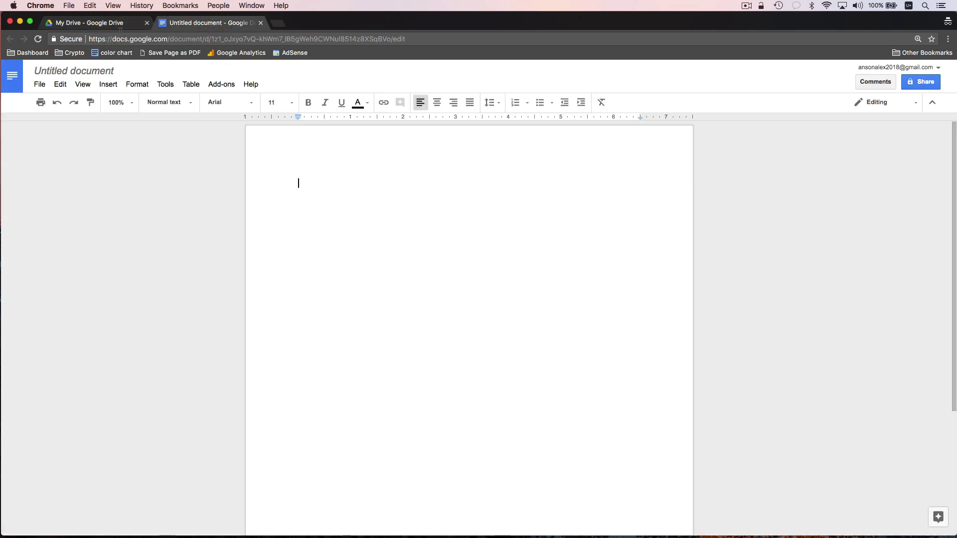
pyautogui.click(100, 23)
pyautogui.click(52, 106)
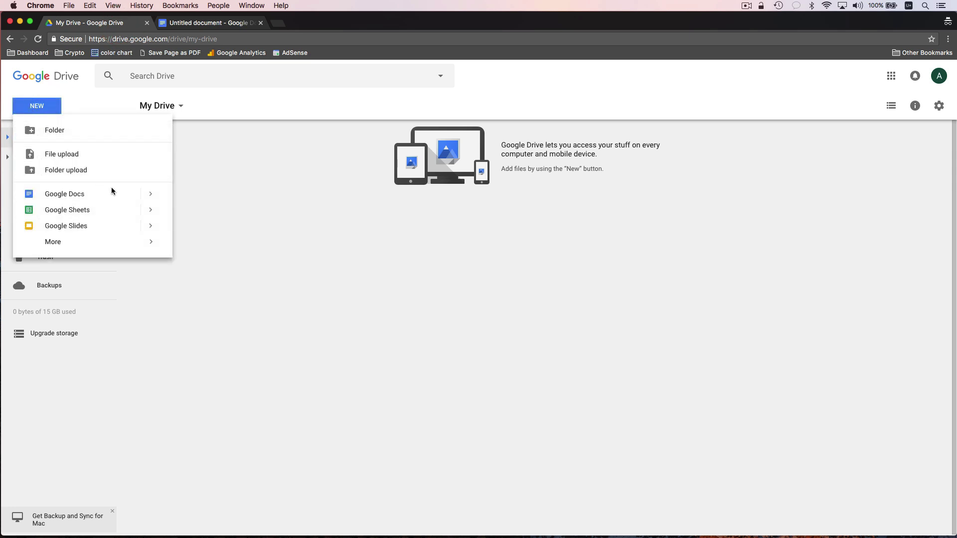
pyautogui.moveTo(152, 199)
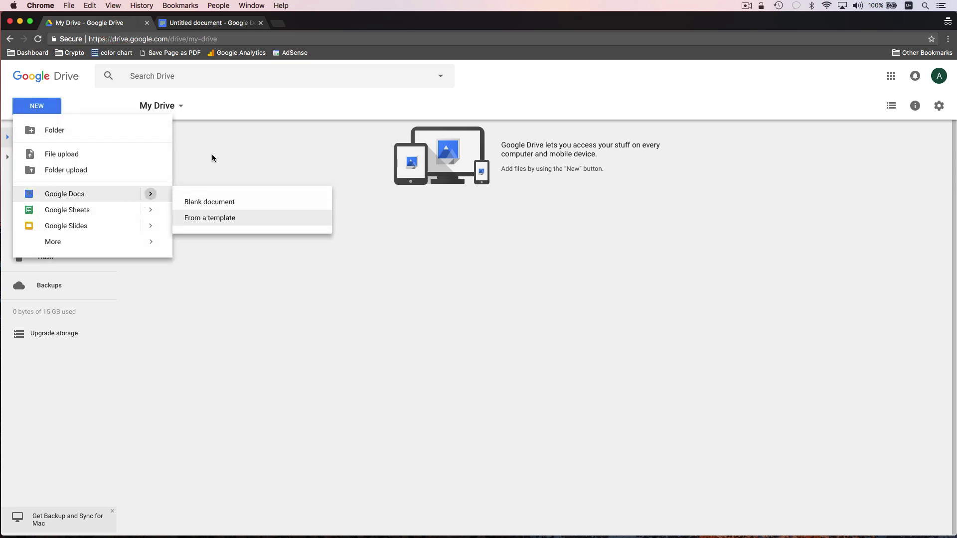
pyautogui.click(185, 23)
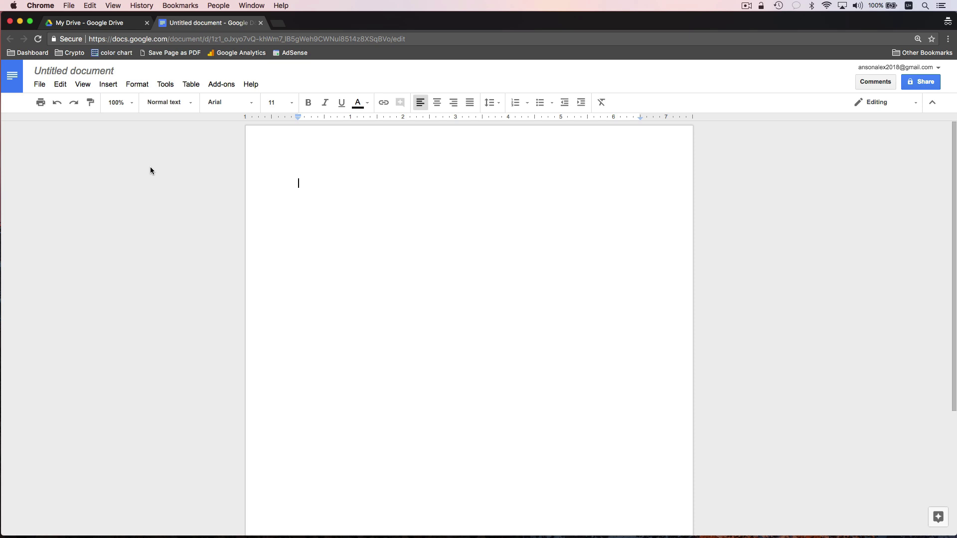
# - Title the document 'Test Document' and confirm it is listed in My Drive
pyautogui.click(100, 71)
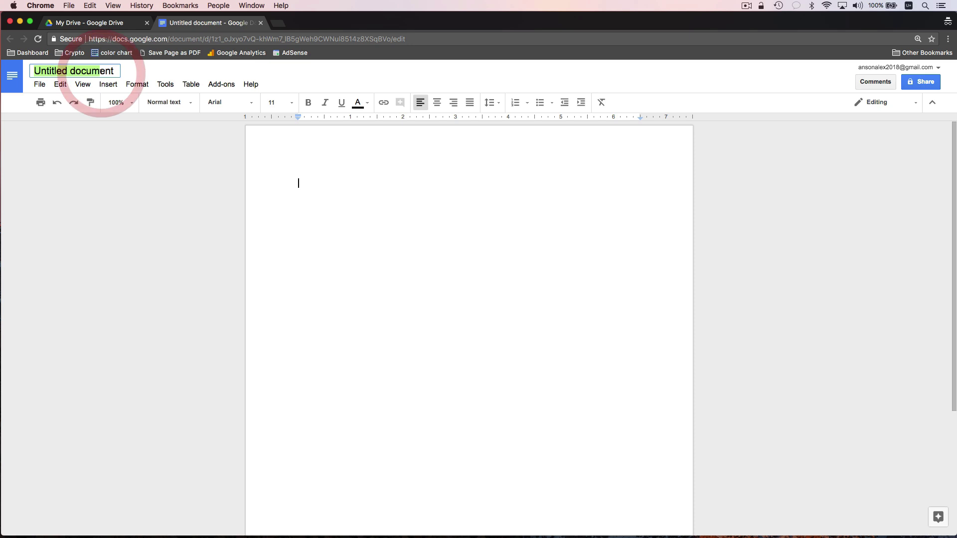
pyautogui.write('Test Documen')
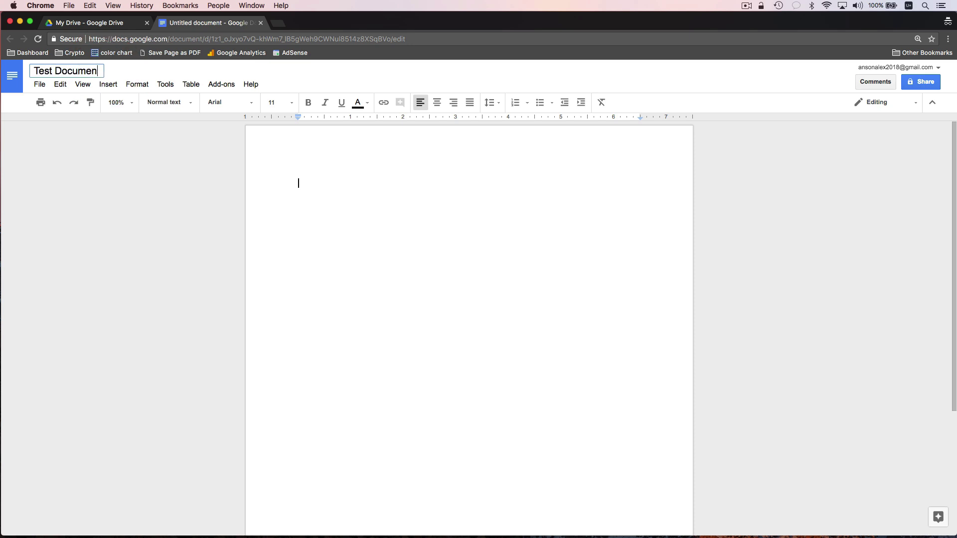
pyautogui.write('t')
pyautogui.press('Return')
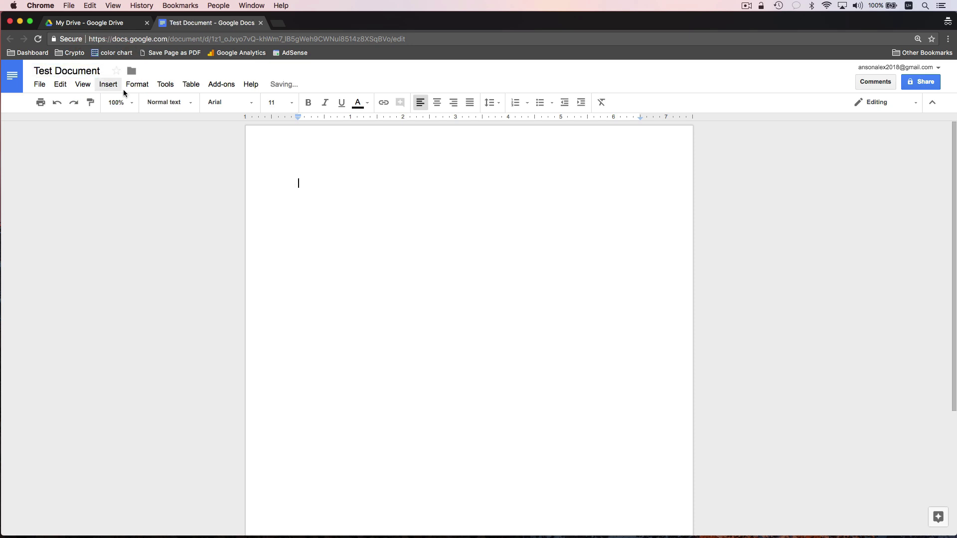
pyautogui.moveTo(319, 92)
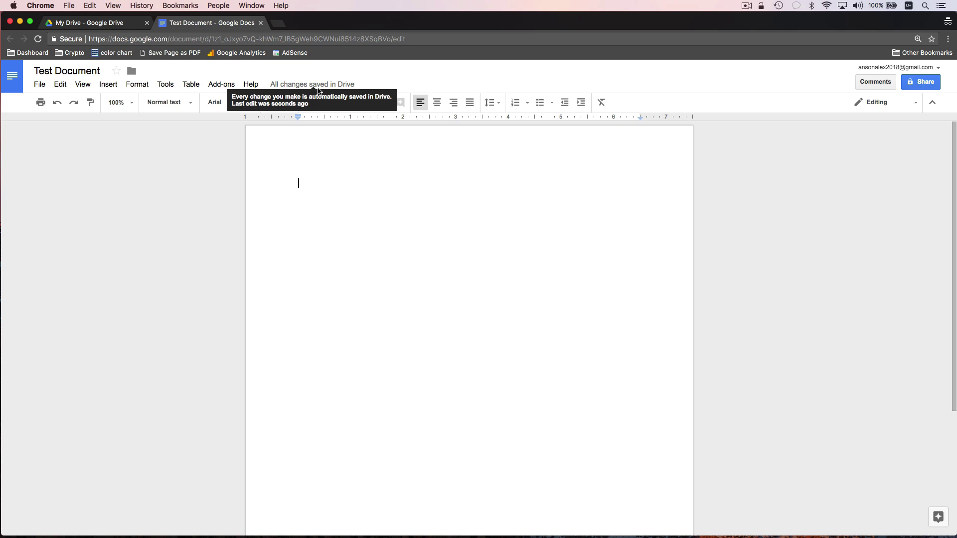
pyautogui.click(123, 22)
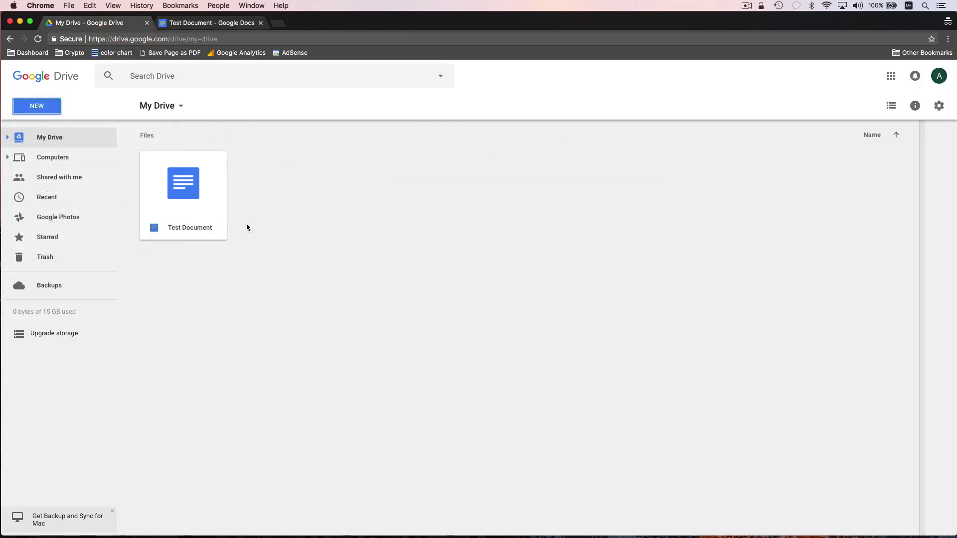
pyautogui.click(232, 23)
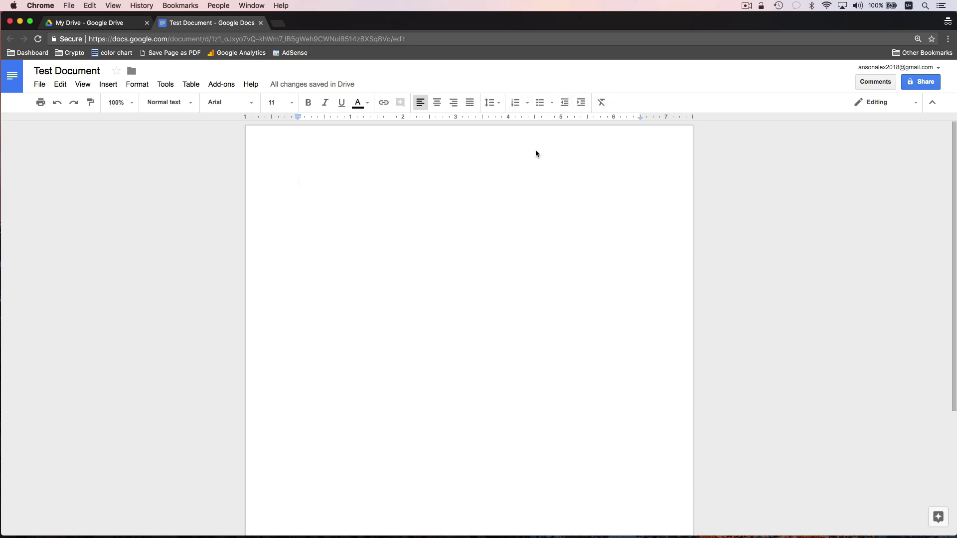
# - Type the line 'THis is our test document.' on the blank page
pyautogui.click(447, 189)
pyautogui.write('THis is ')
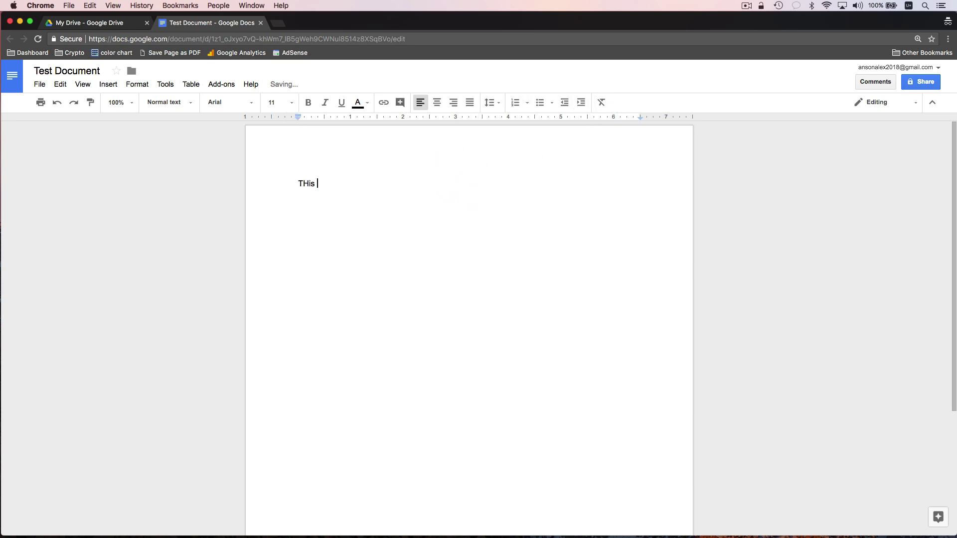
pyautogui.write('our test document.')
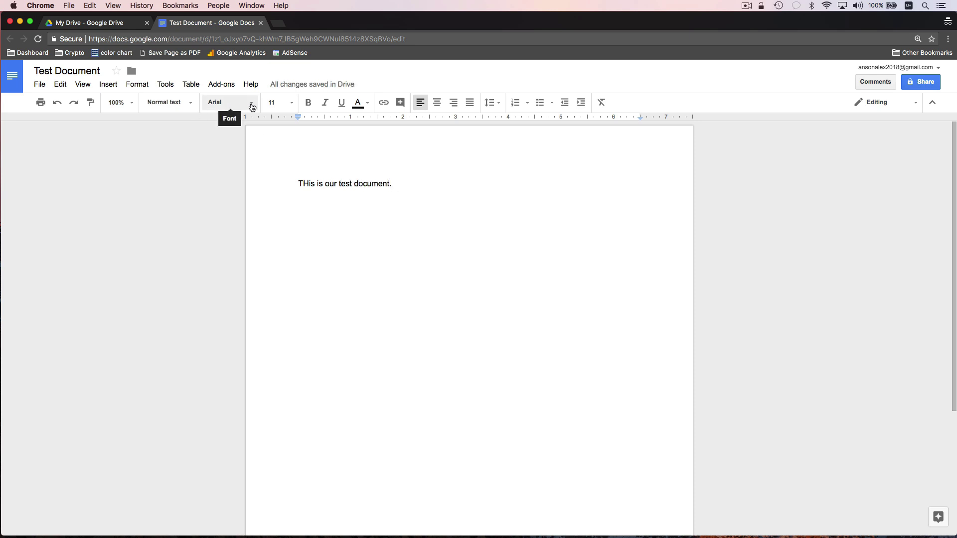
pyautogui.click(252, 105)
pyautogui.click(251, 104)
pyautogui.click(189, 103)
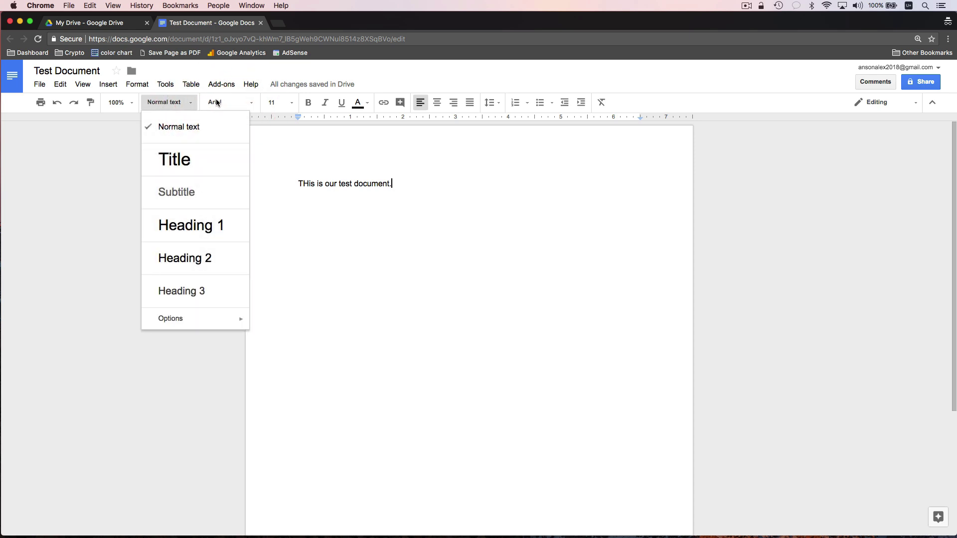
pyautogui.click(284, 103)
pyautogui.click(221, 149)
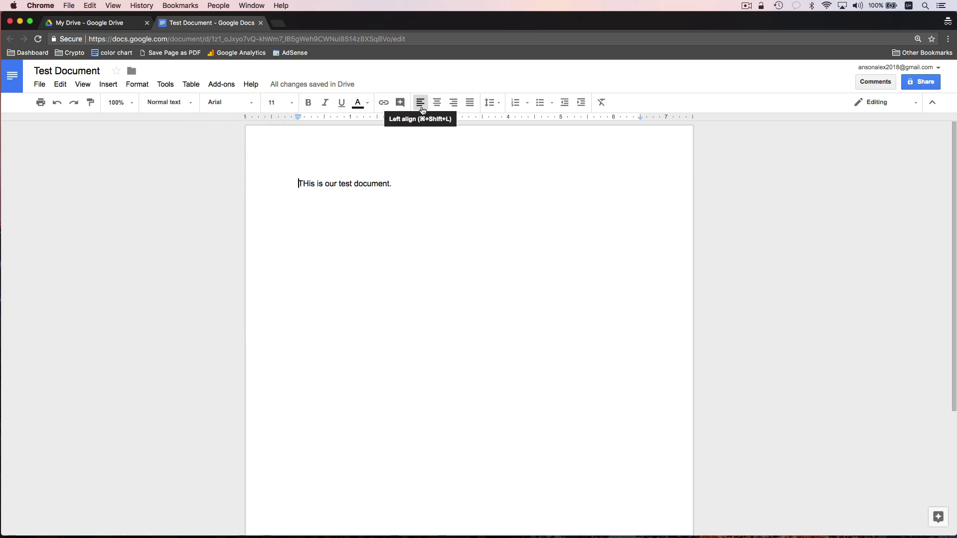
# - Center the sentence and make it bold and red
pyautogui.click(435, 106)
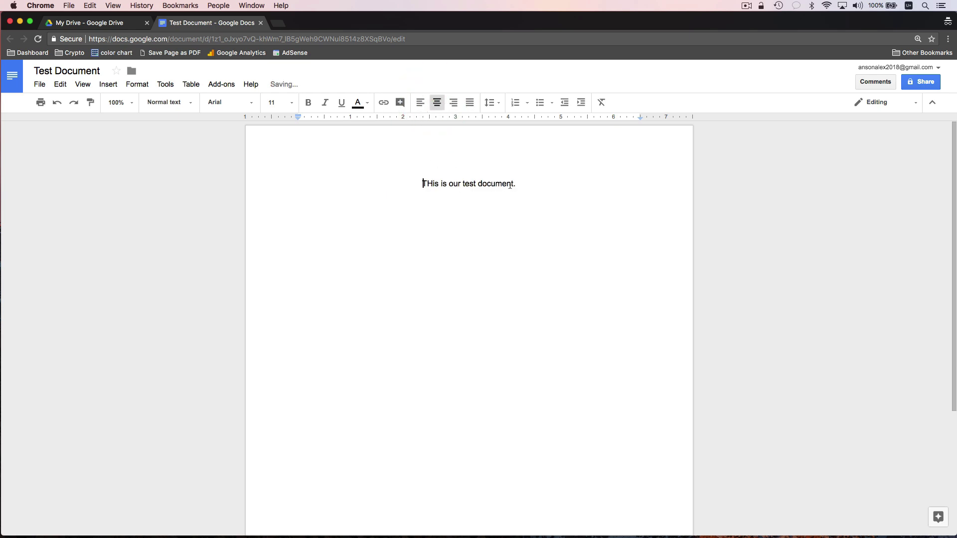
pyautogui.moveTo(516, 184); pyautogui.dragTo(359, 172)
pyautogui.click(308, 102)
pyautogui.click(358, 102)
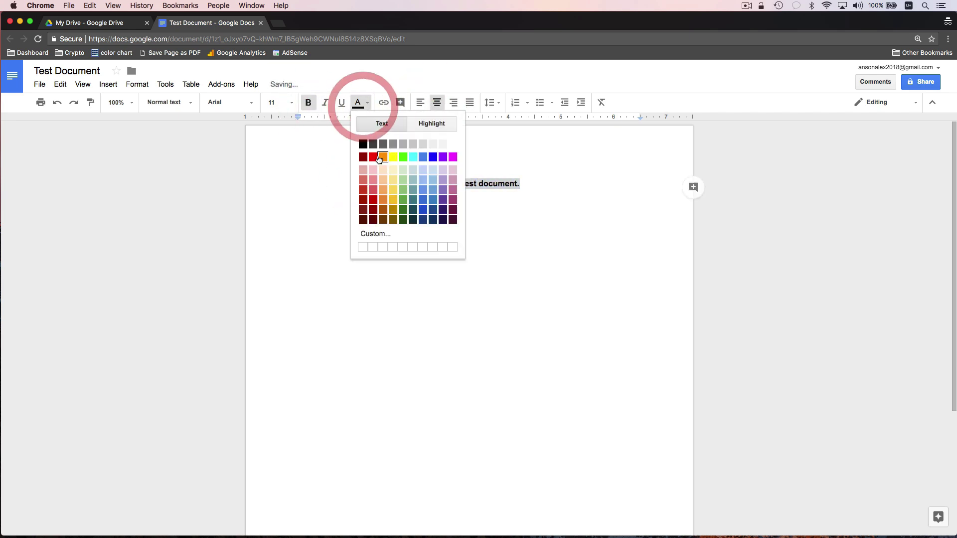
pyautogui.click(375, 158)
pyautogui.click(512, 173)
# - Correct 'THis' to 'This' at the start of the sentence
pyautogui.click(429, 184)
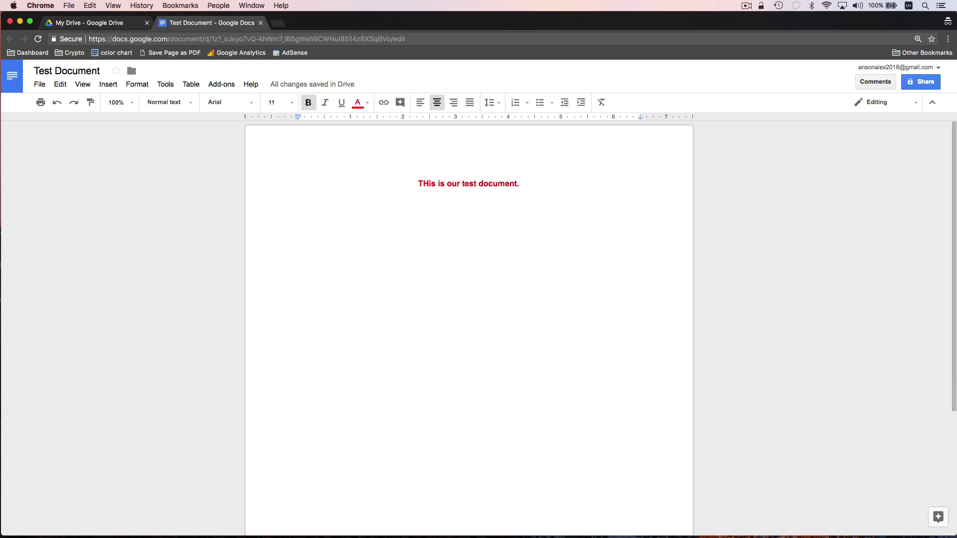
pyautogui.press('BackSpace')
pyautogui.write('hi')
pyautogui.click(546, 184)
# - Comment 'Are you sure about this?' on the word 'document'
pyautogui.doubleClick(498, 183)
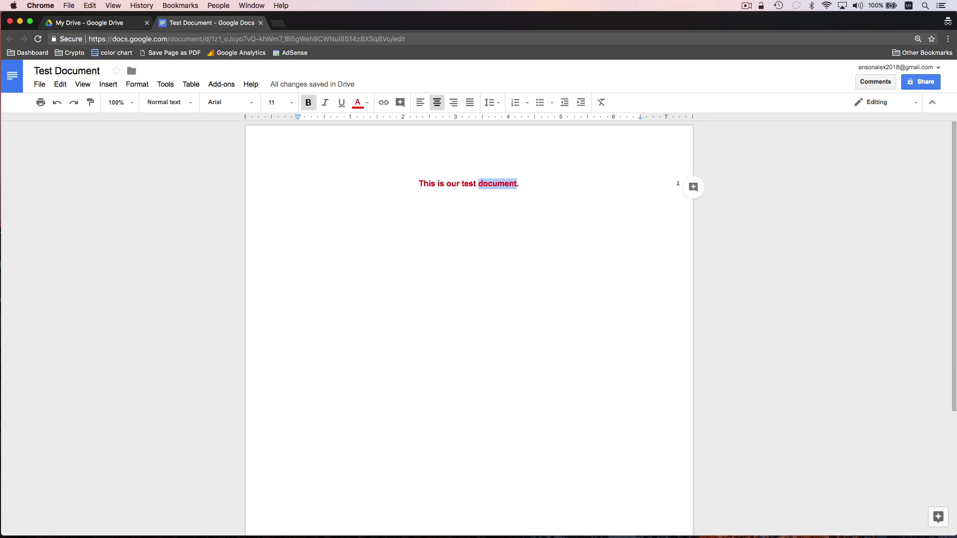
pyautogui.click(692, 188)
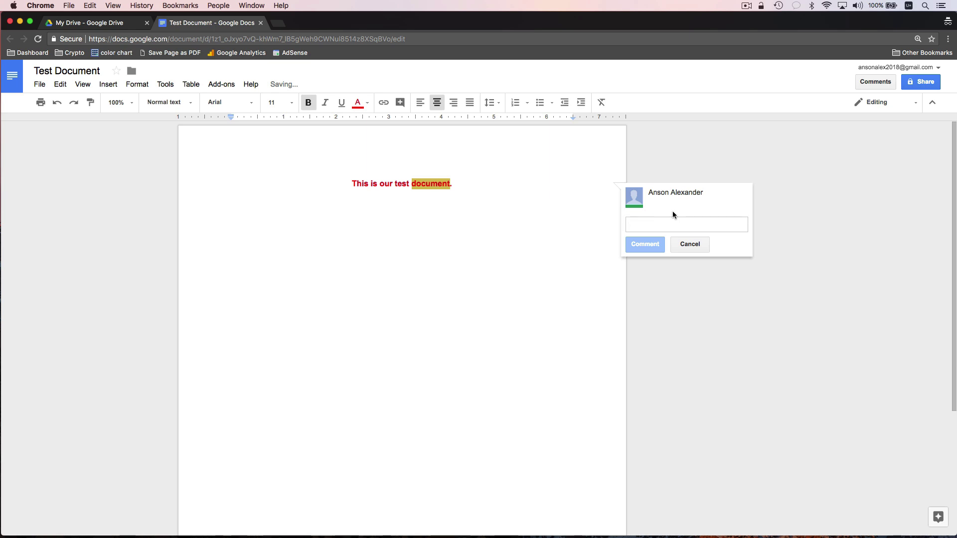
pyautogui.write('Are you sure about this?')
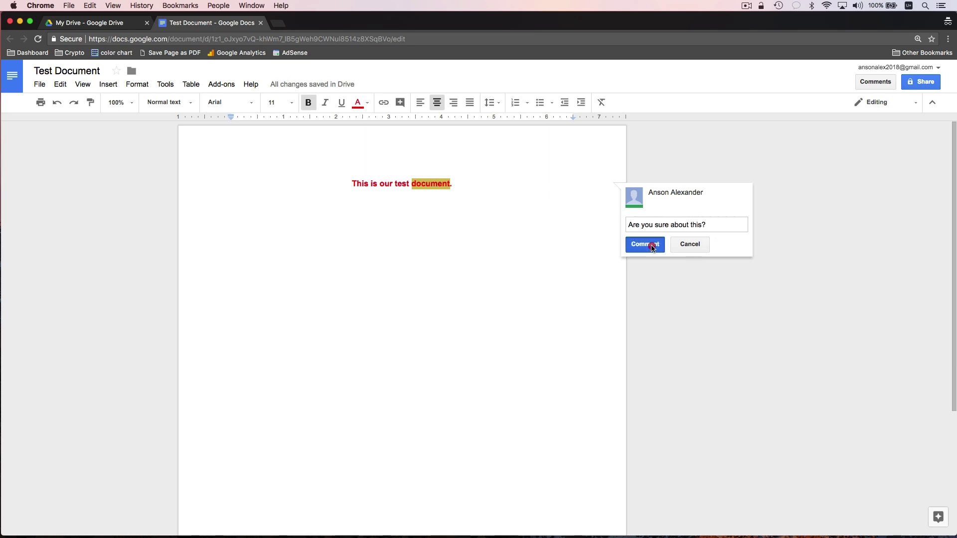
pyautogui.click(654, 245)
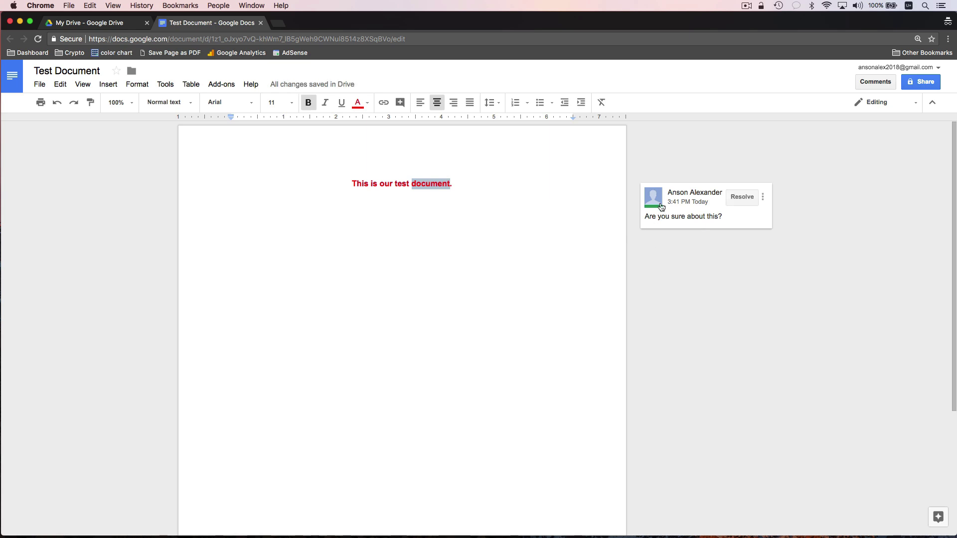
pyautogui.click(733, 221)
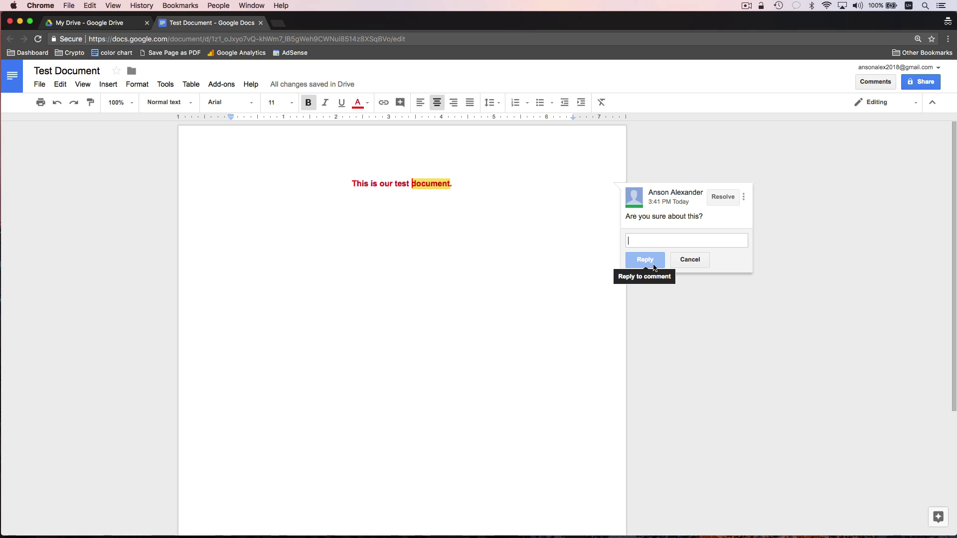
pyautogui.click(477, 187)
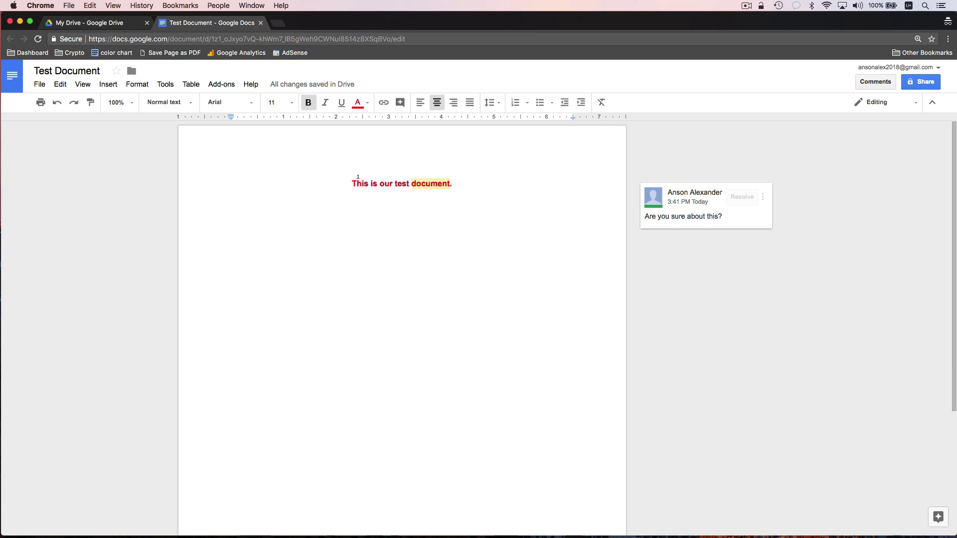
# - Open Test Document's version history from the File menu and dismiss the naming tip
pyautogui.click(39, 84)
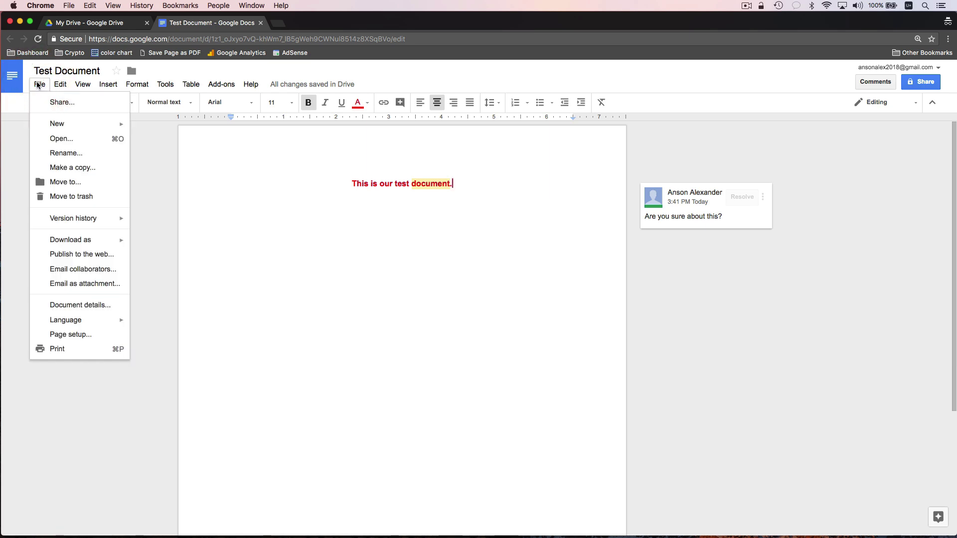
pyautogui.moveTo(93, 221)
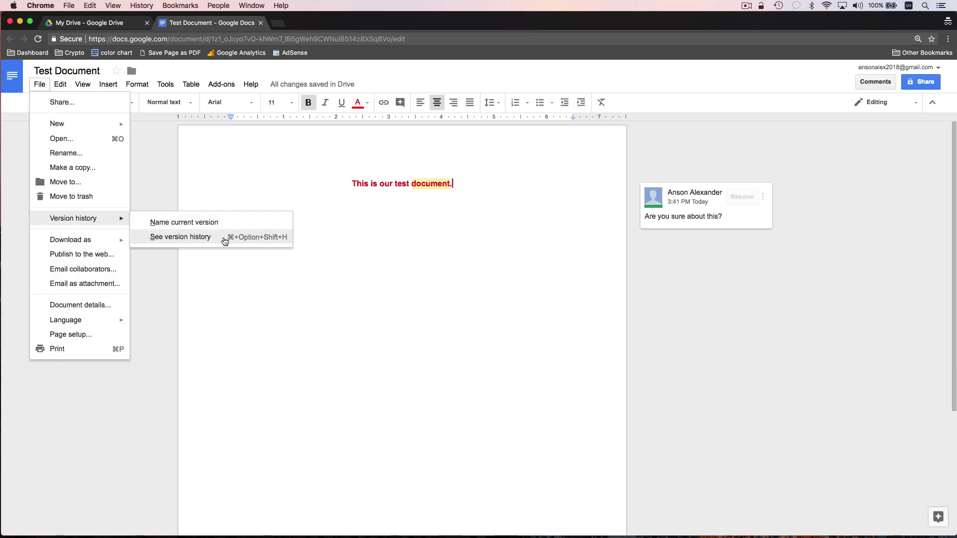
pyautogui.click(223, 242)
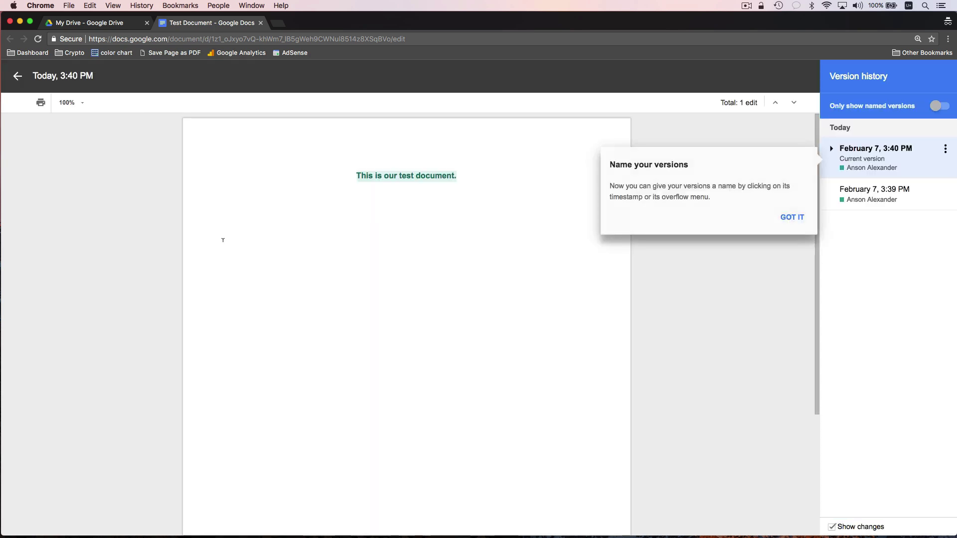
pyautogui.click(791, 219)
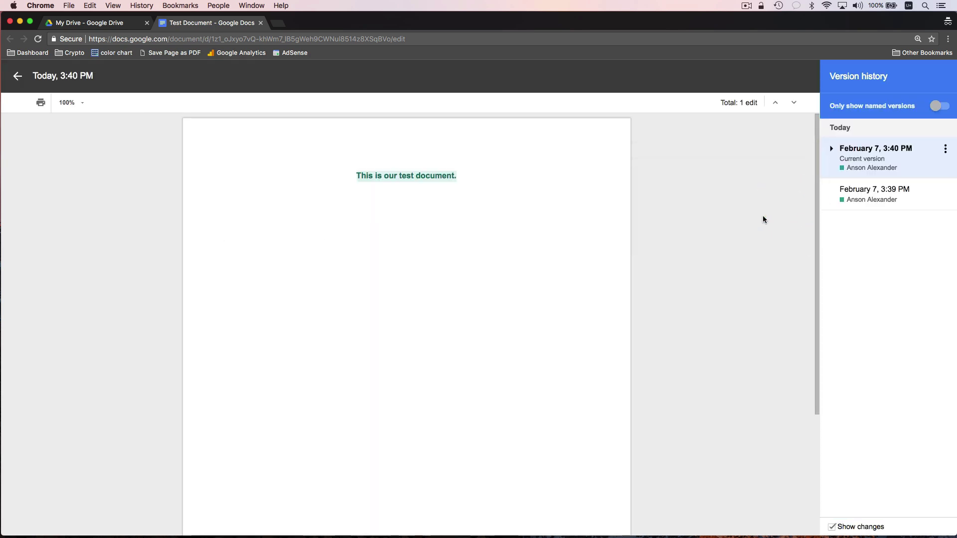
# - Compare the 3:39 PM and 3:40 PM versions, ending on the current version
pyautogui.click(863, 192)
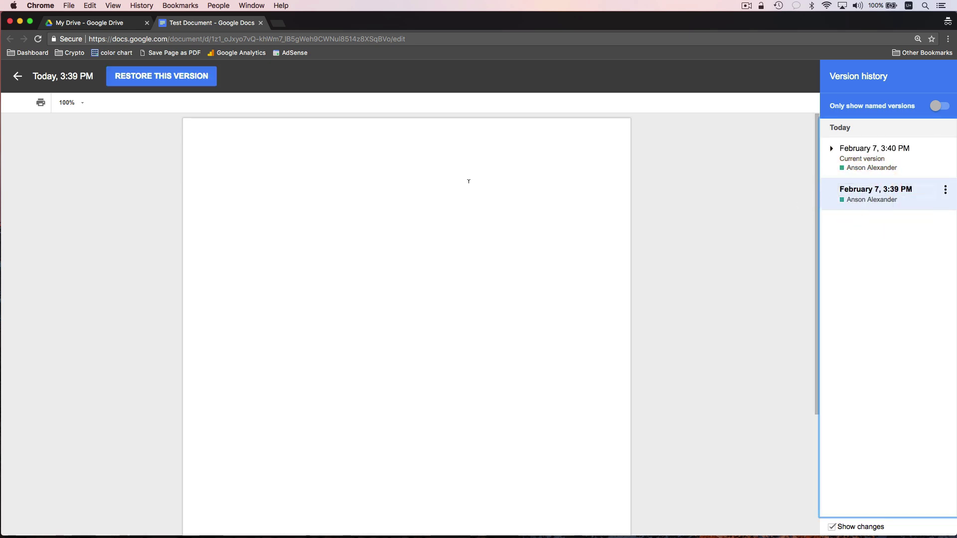
pyautogui.click(874, 163)
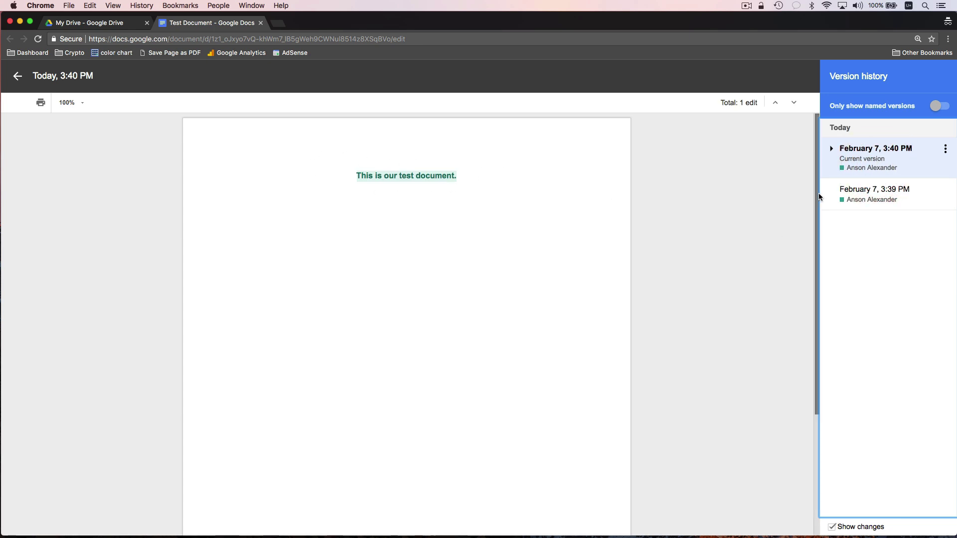
pyautogui.click(832, 149)
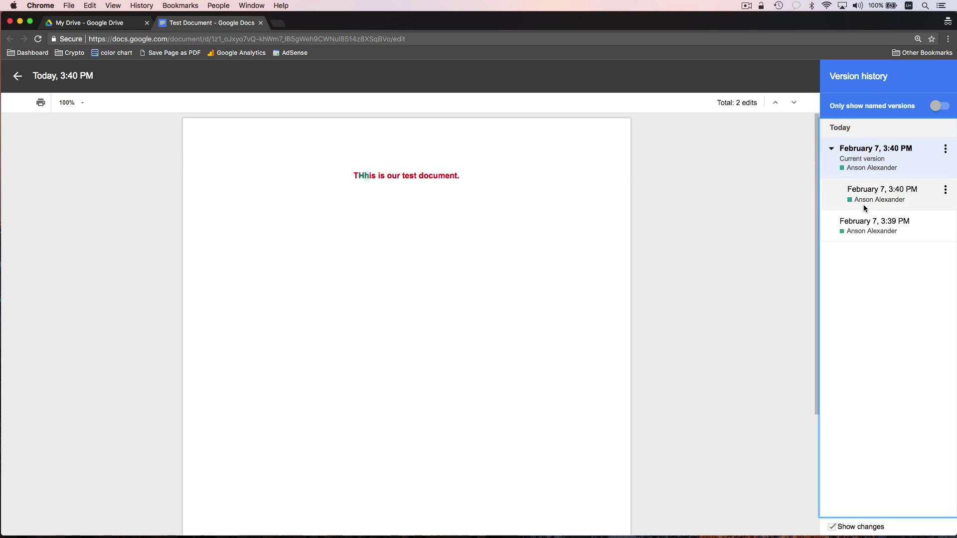
pyautogui.click(865, 196)
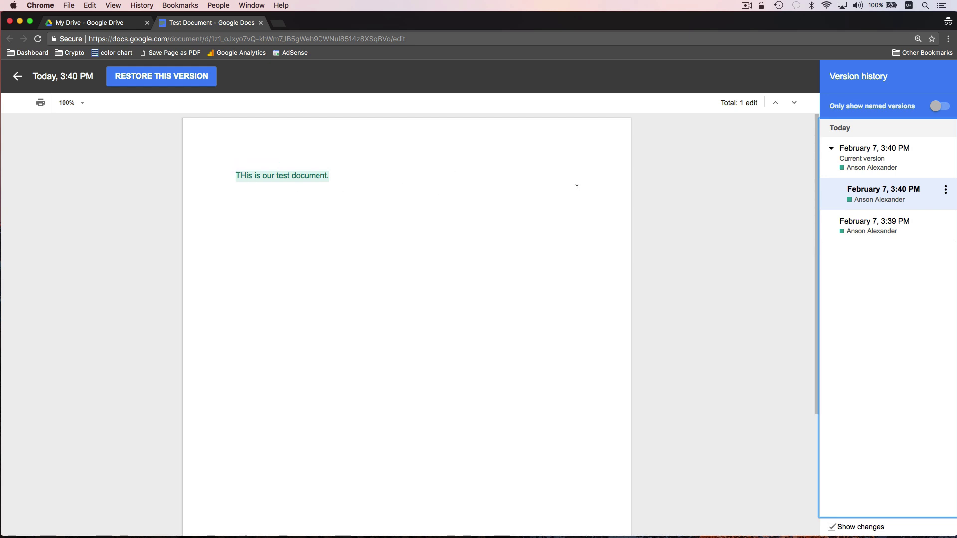
pyautogui.click(865, 167)
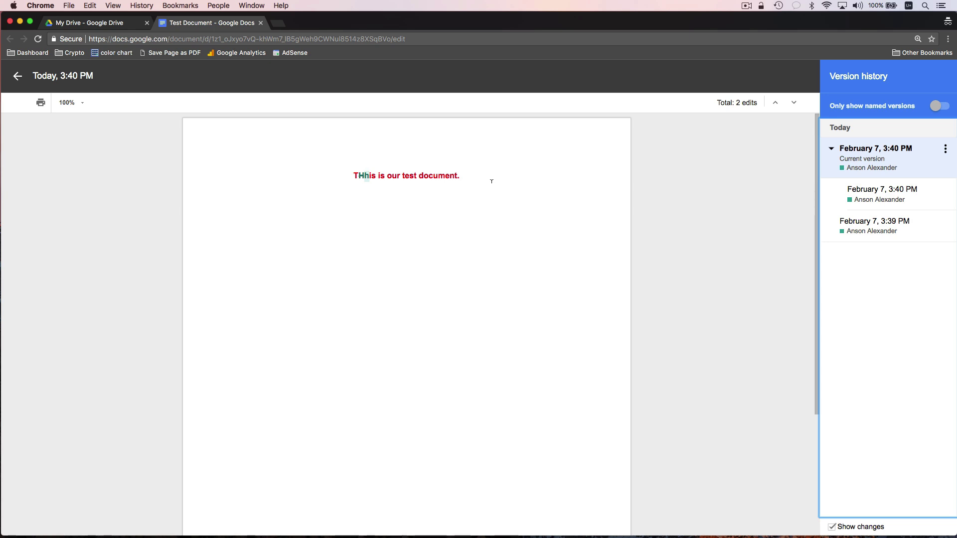
pyautogui.click(851, 200)
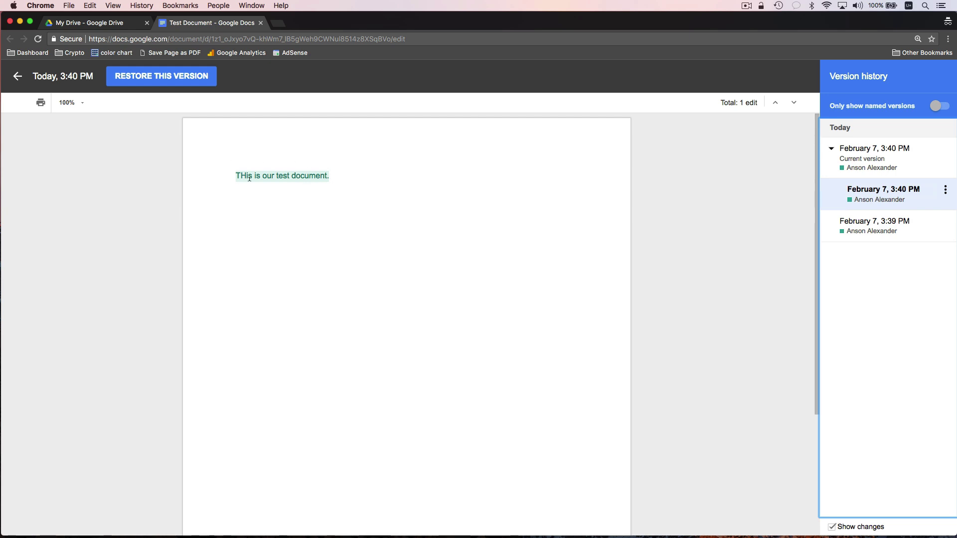
pyautogui.click(861, 158)
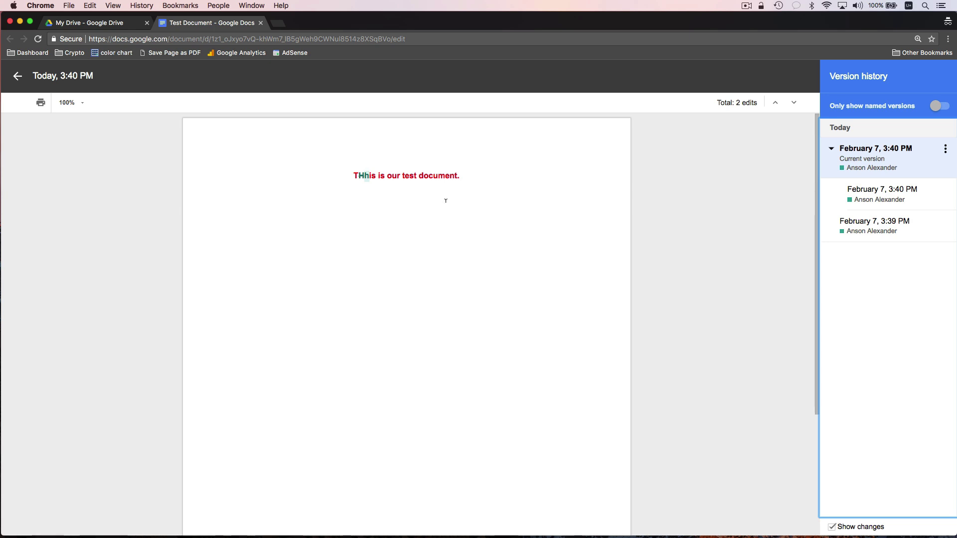
# - Exit version history, close Test Document, and create a new Google Sheets spreadsheet
pyautogui.click(18, 76)
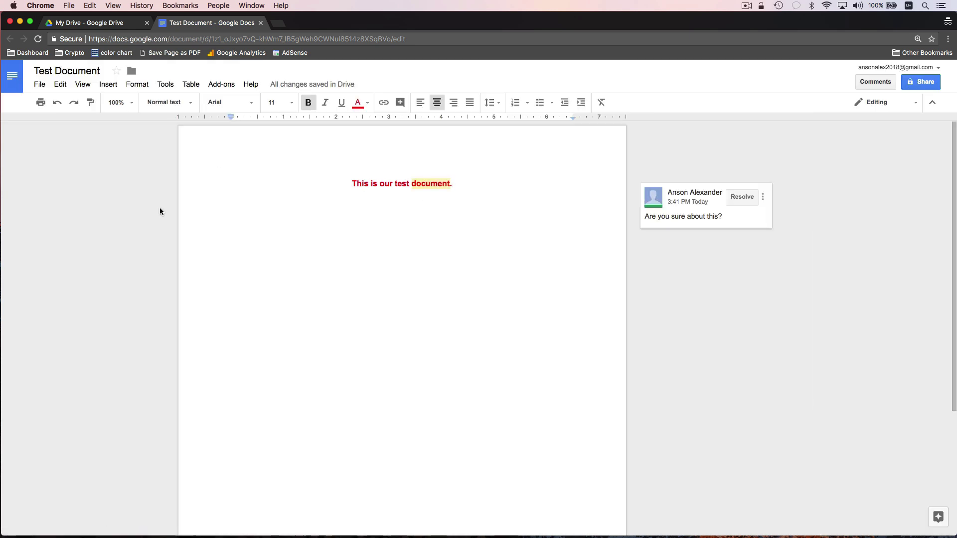
pyautogui.click(260, 23)
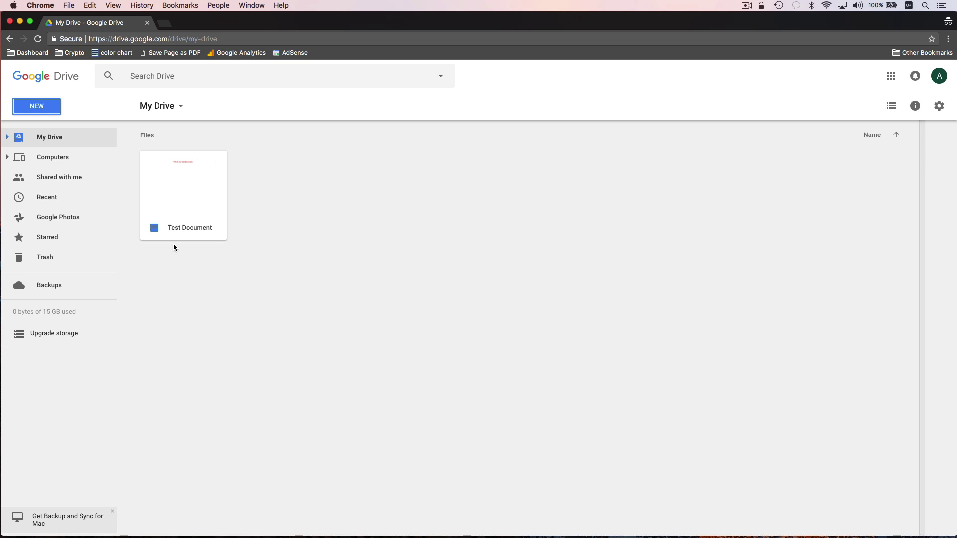
pyautogui.click(52, 107)
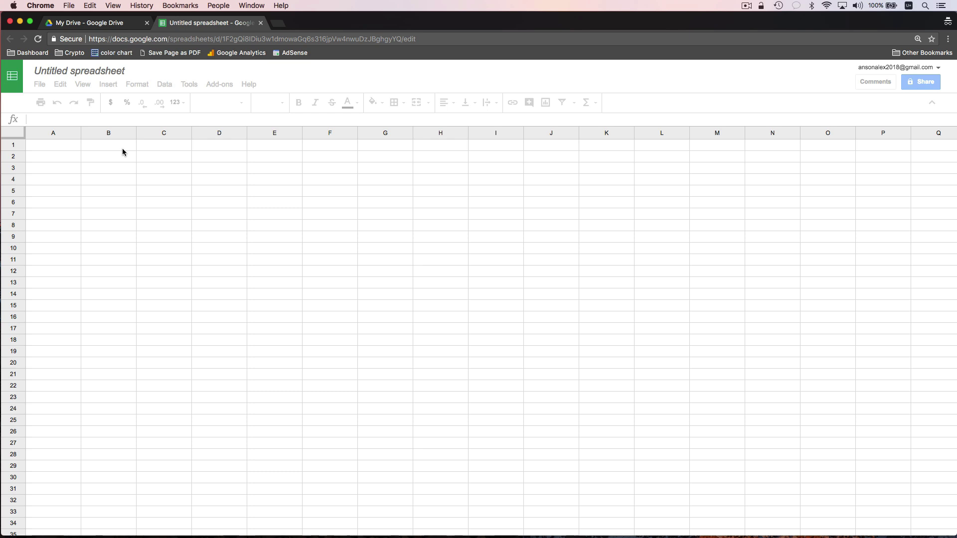
# - Rename the spreadsheet to 'Test Sheet'
pyautogui.click(91, 69)
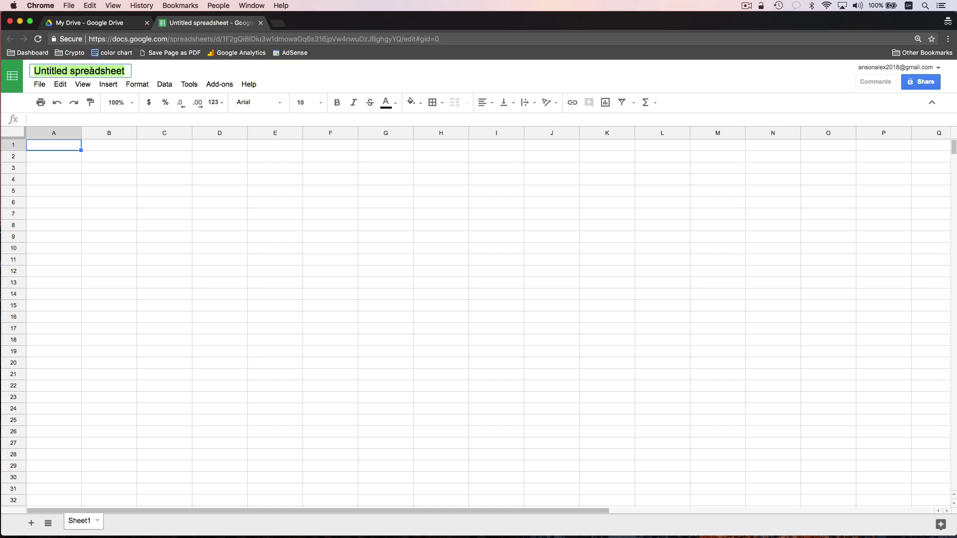
pyautogui.write('Test Sheet')
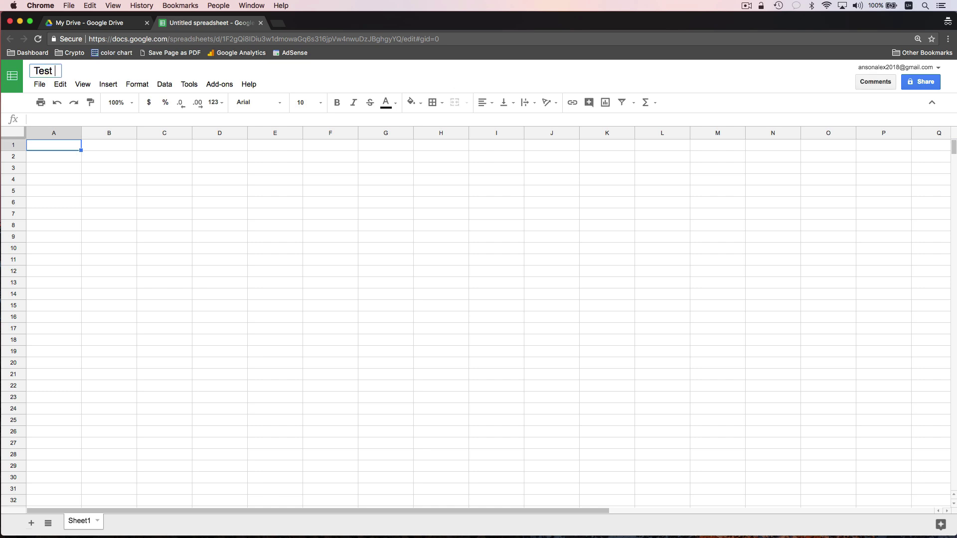
pyautogui.click(140, 180)
# - Enter 1 in A1 and 5 in B1
pyautogui.click(51, 146)
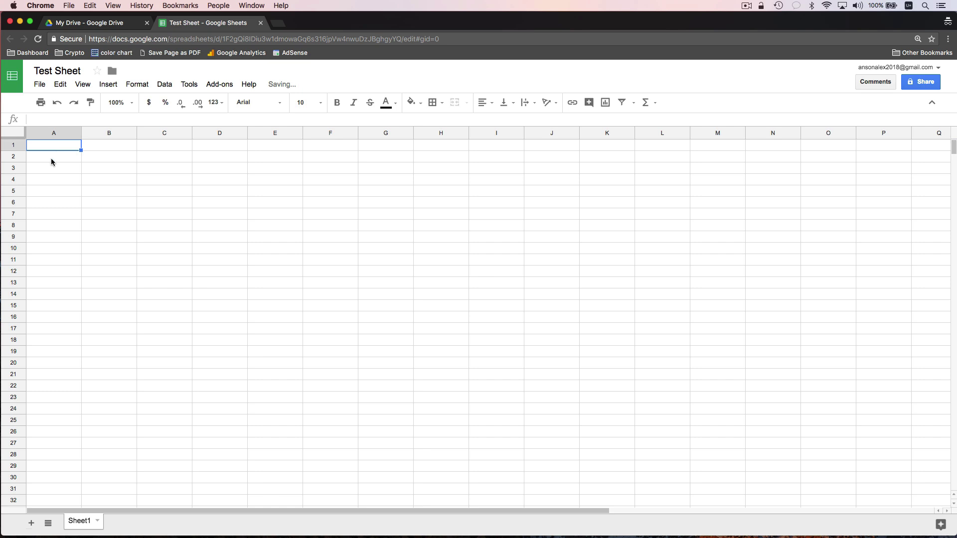
pyautogui.write('1')
pyautogui.click(97, 146)
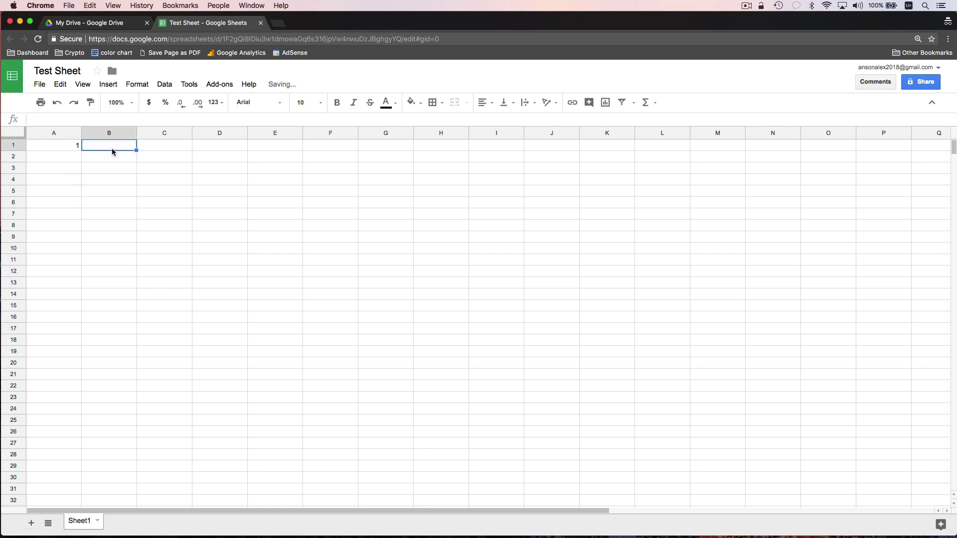
pyautogui.write('5')
pyautogui.click(109, 182)
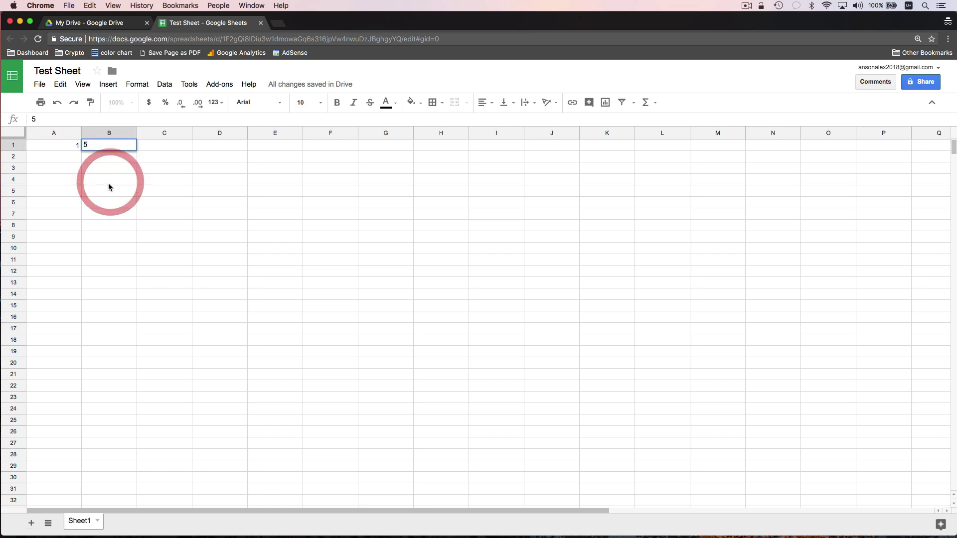
# - Put the formula =SUM(A1:B1) in C3
pyautogui.click(159, 171)
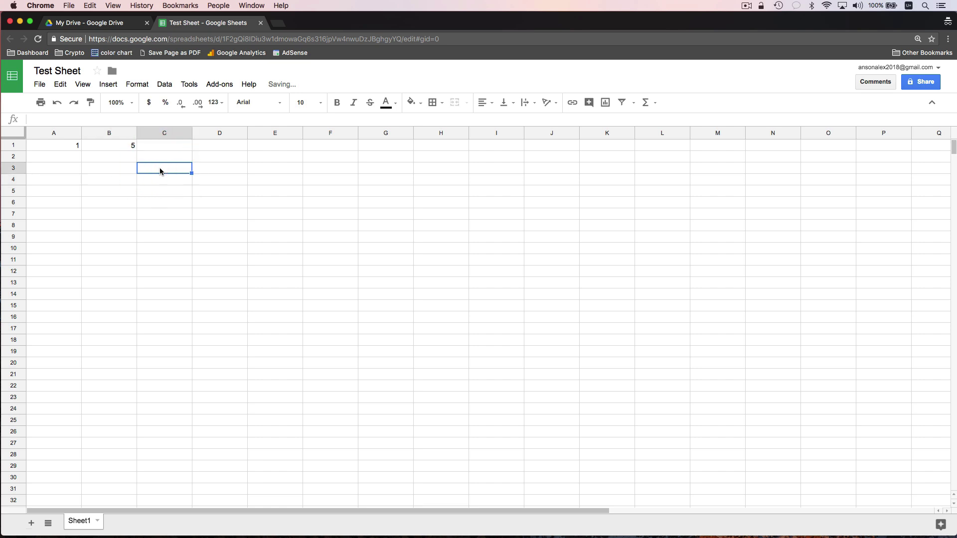
pyautogui.press('Return')
pyautogui.write('=')
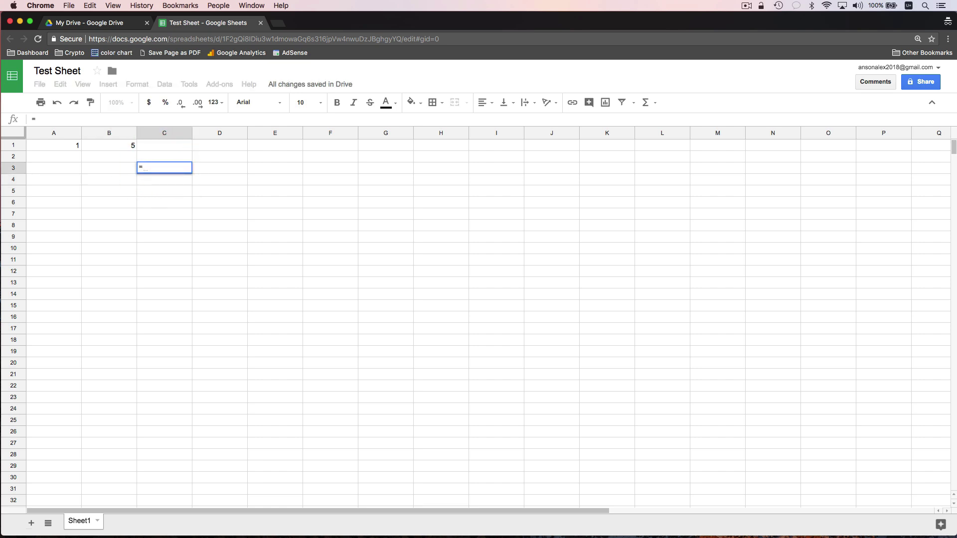
pyautogui.write('sum(')
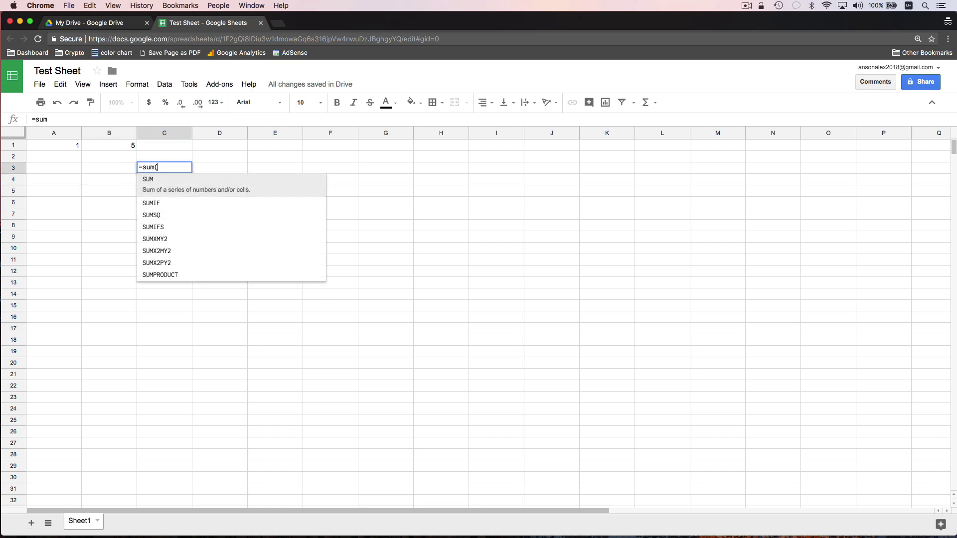
pyautogui.moveTo(65, 146); pyautogui.dragTo(100, 147)
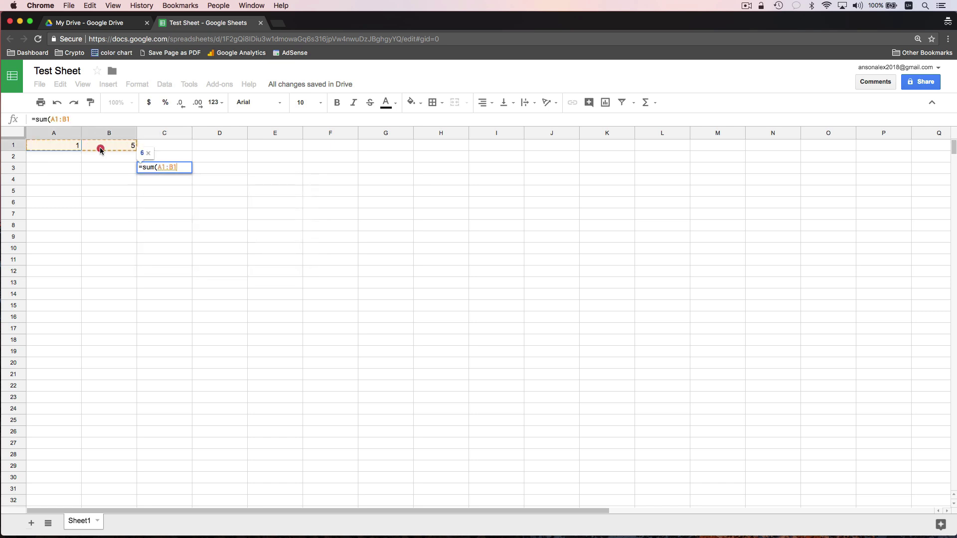
pyautogui.press('Return')
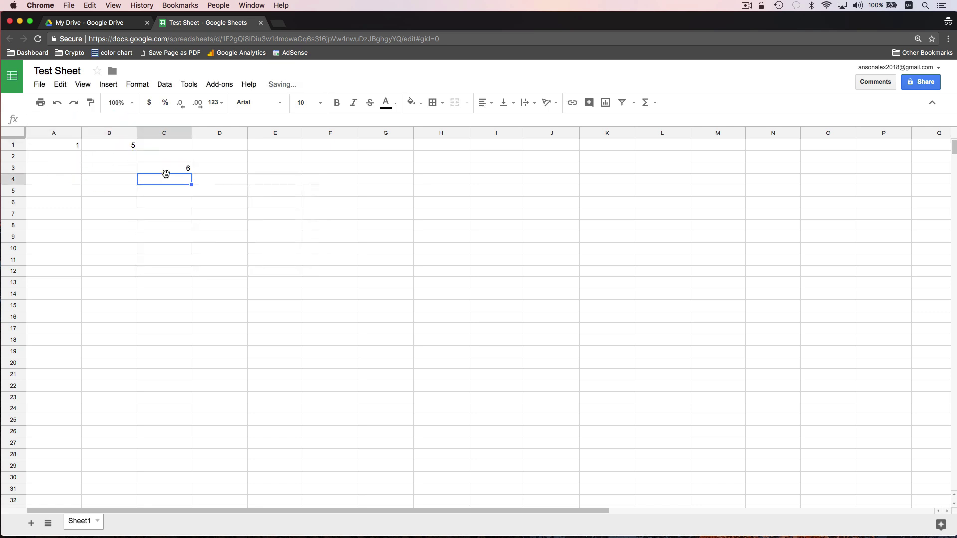
# - Change A1 to 5 so C3 totals 10
pyautogui.click(73, 146)
pyautogui.write('5')
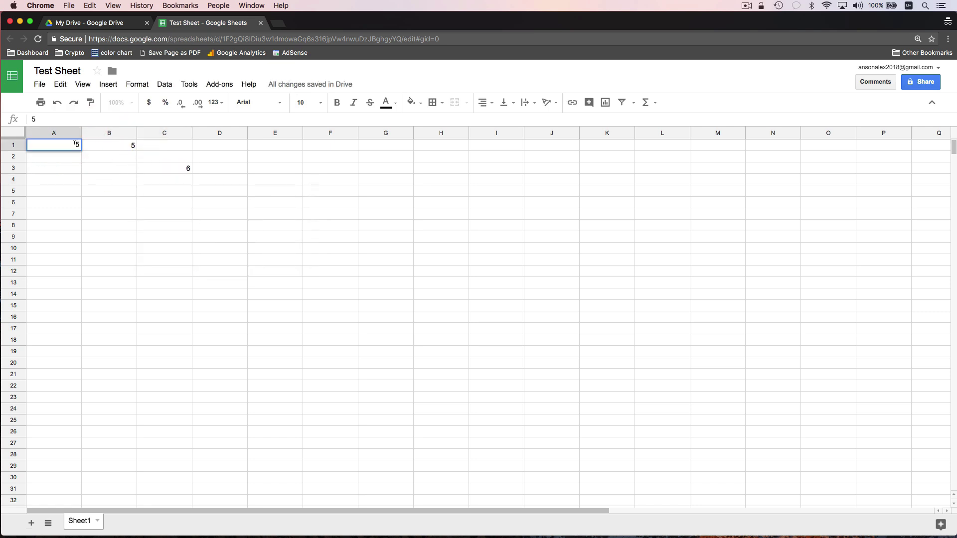
pyautogui.press('Return')
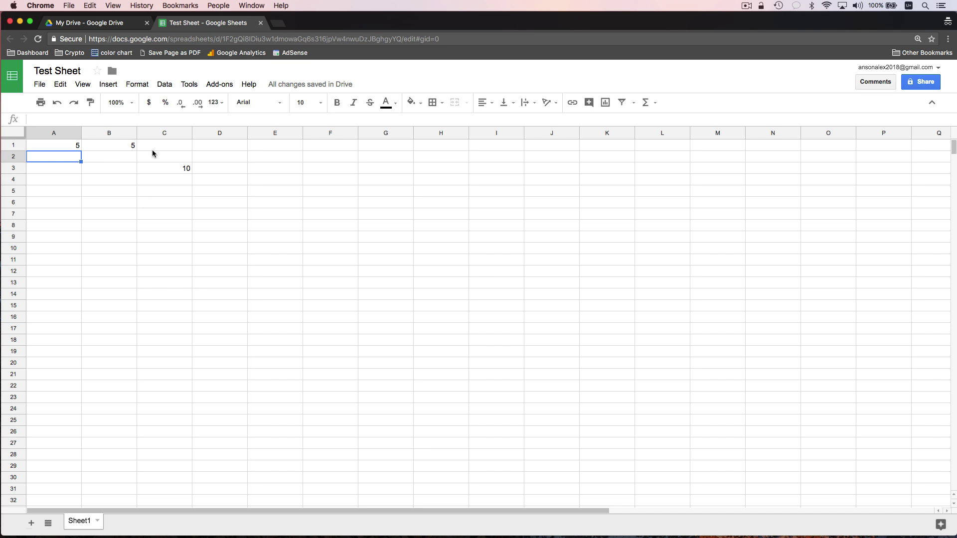
pyautogui.click(215, 102)
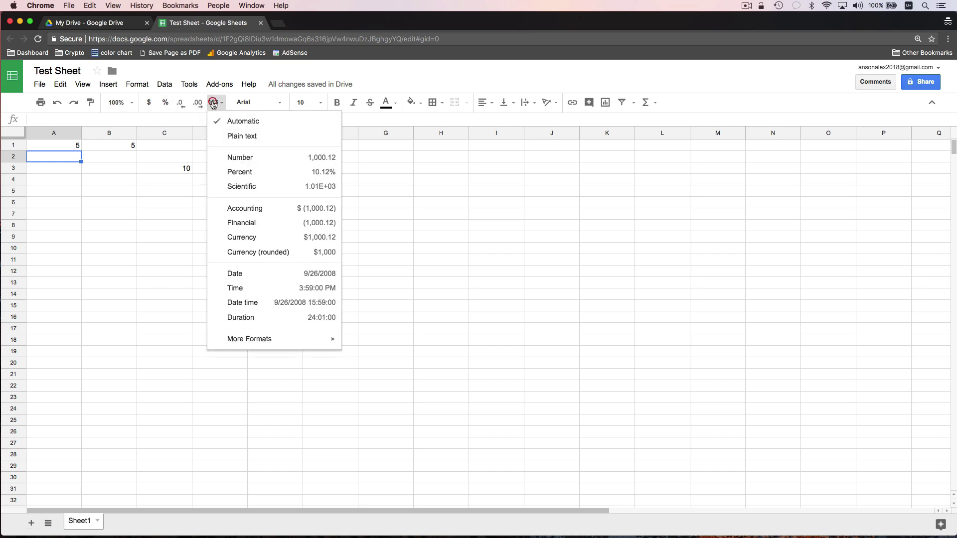
pyautogui.moveTo(255, 342)
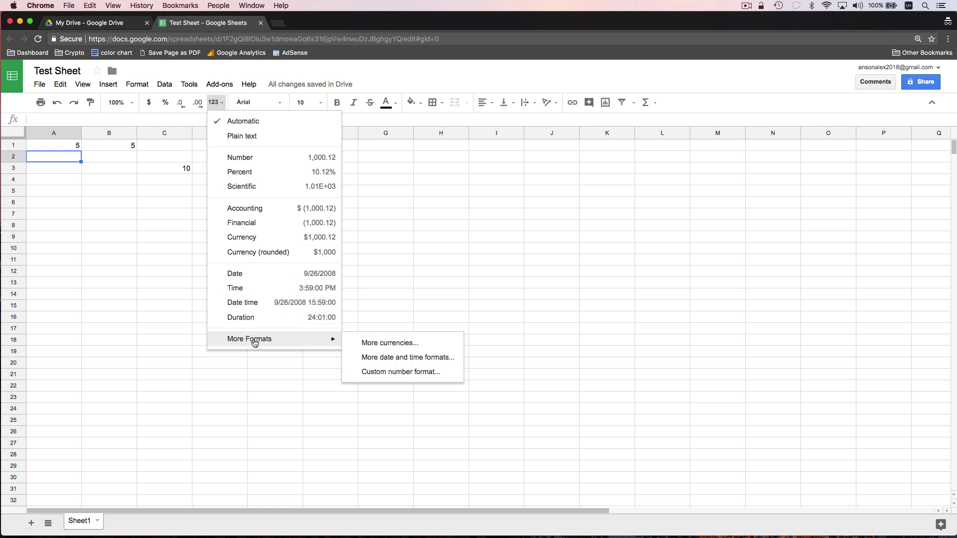
pyautogui.click(158, 181)
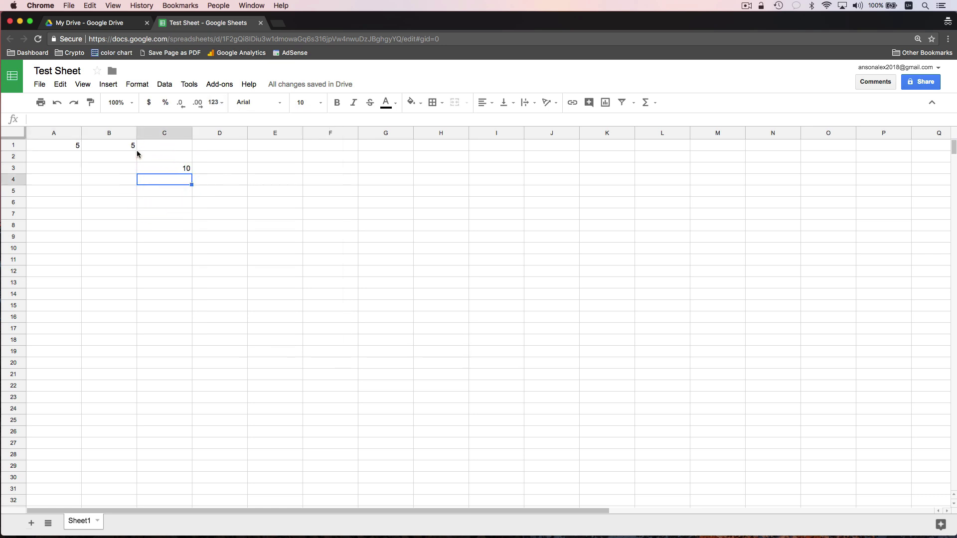
# - Close Test Sheet and make a new My Drive folder called 'First Folder'
pyautogui.click(261, 23)
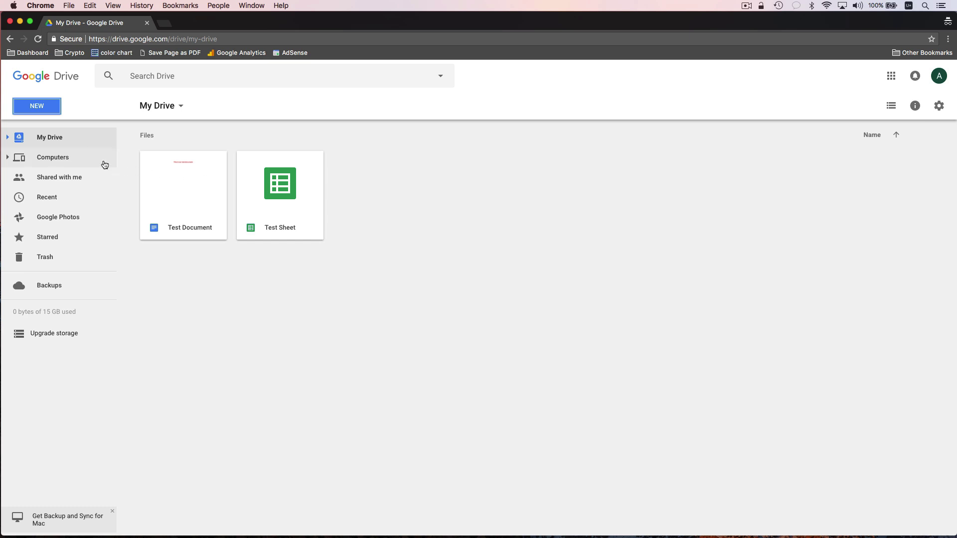
pyautogui.click(38, 140)
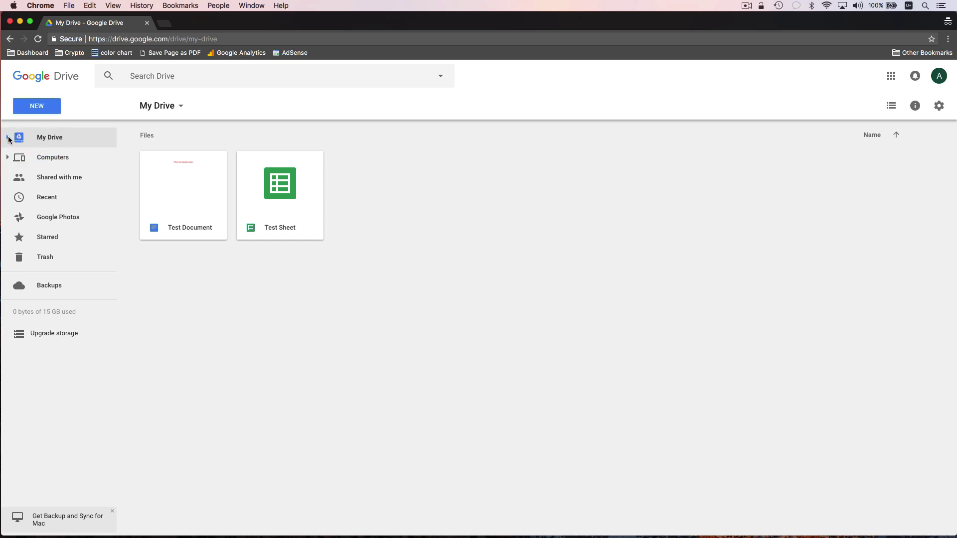
pyautogui.click(47, 105)
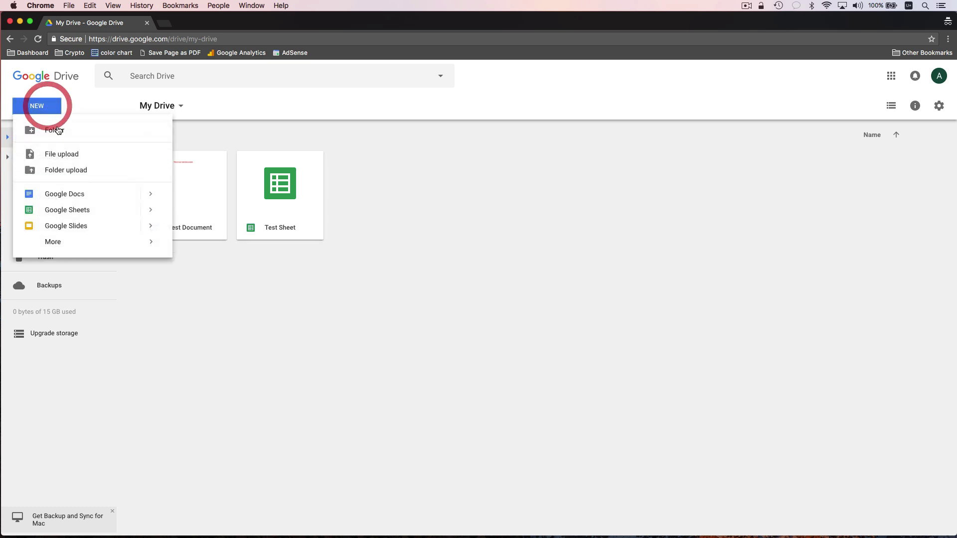
pyautogui.click(57, 130)
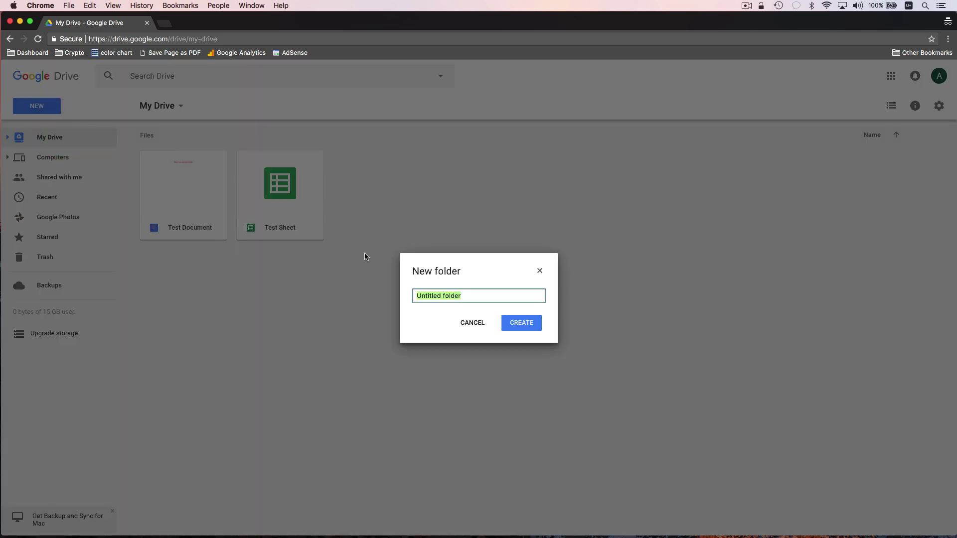
pyautogui.write('First Folder')
pyautogui.press('Return')
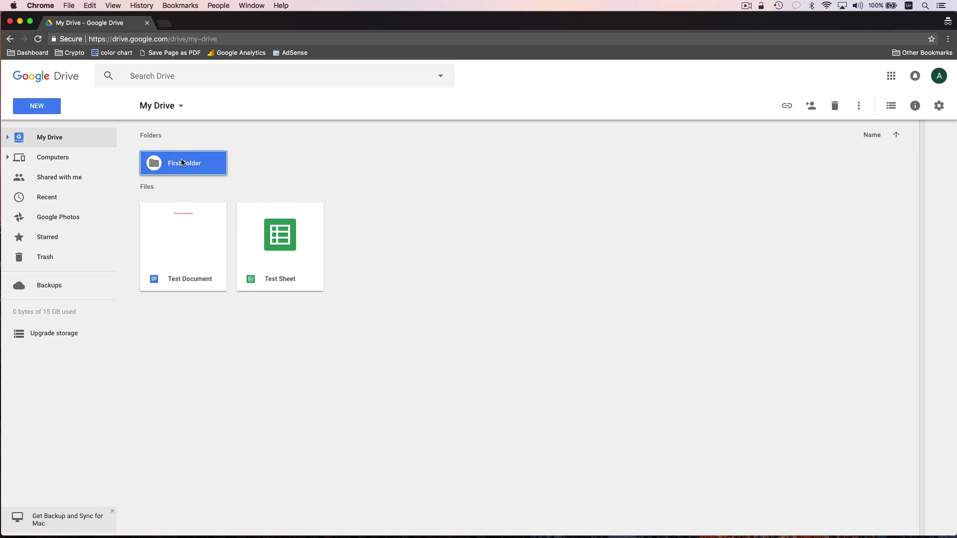
pyautogui.click(376, 191)
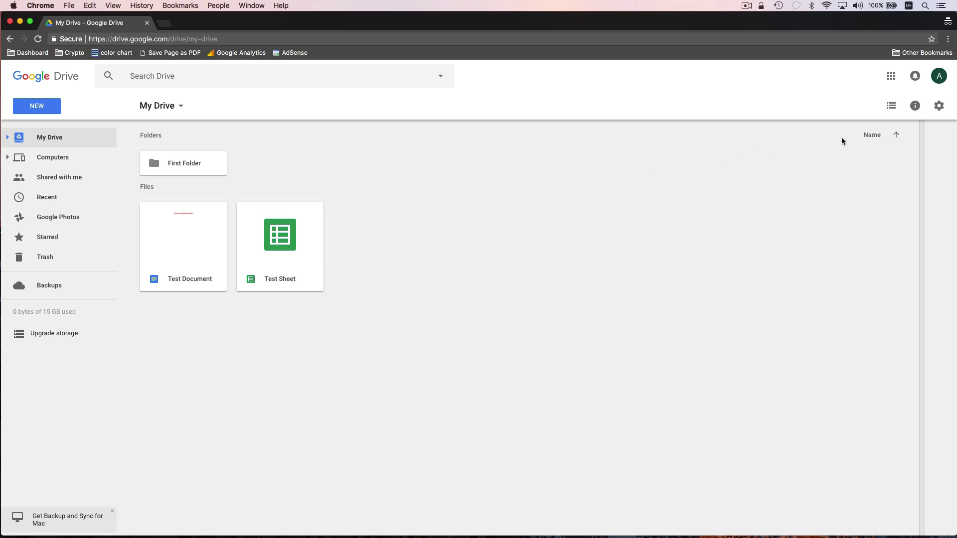
# - Switch My Drive to list view and move Test Document into First Folder, checking it there
pyautogui.click(891, 106)
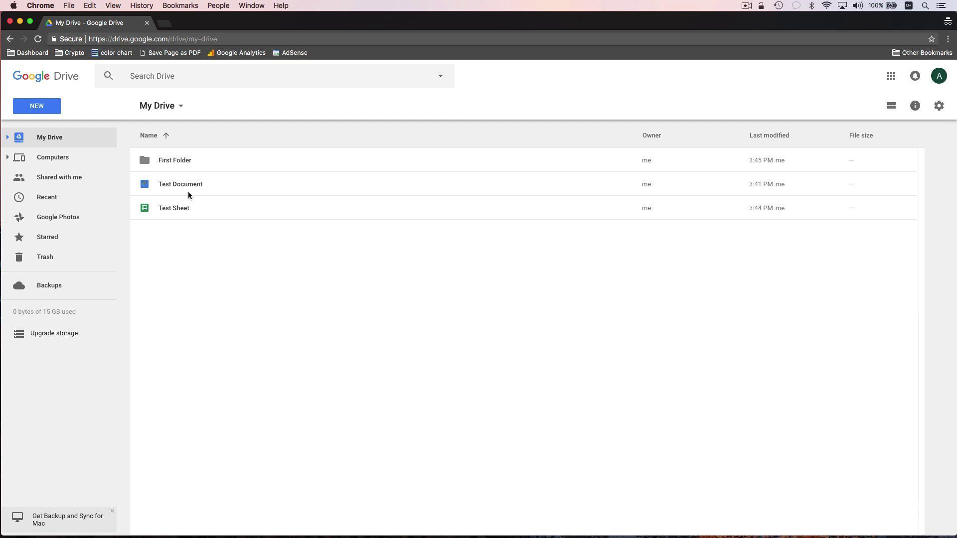
pyautogui.moveTo(150, 184); pyautogui.dragTo(160, 164)
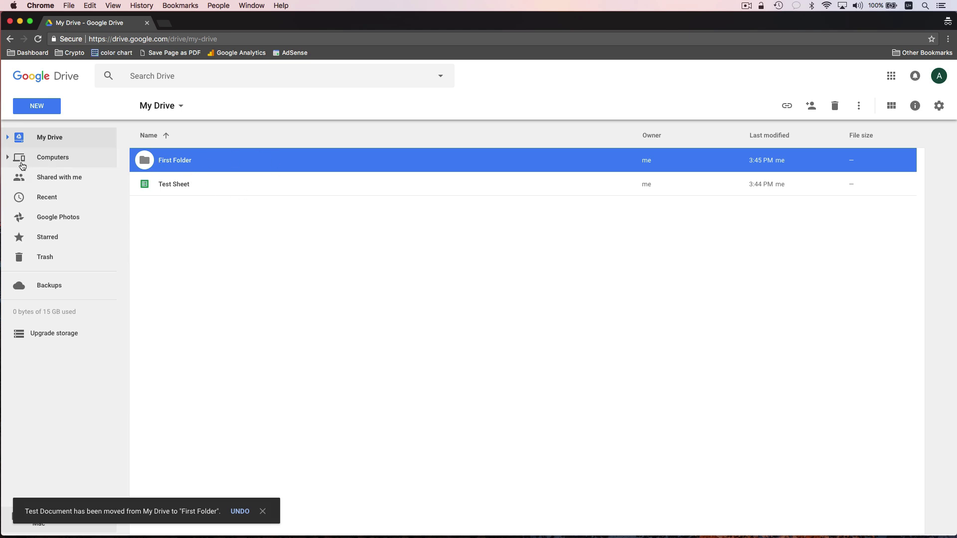
pyautogui.click(7, 138)
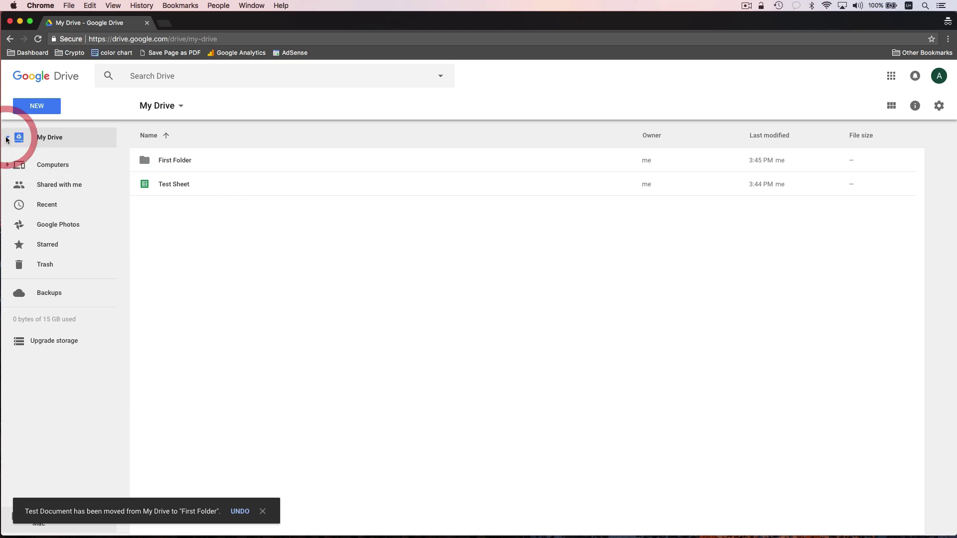
pyautogui.click(38, 158)
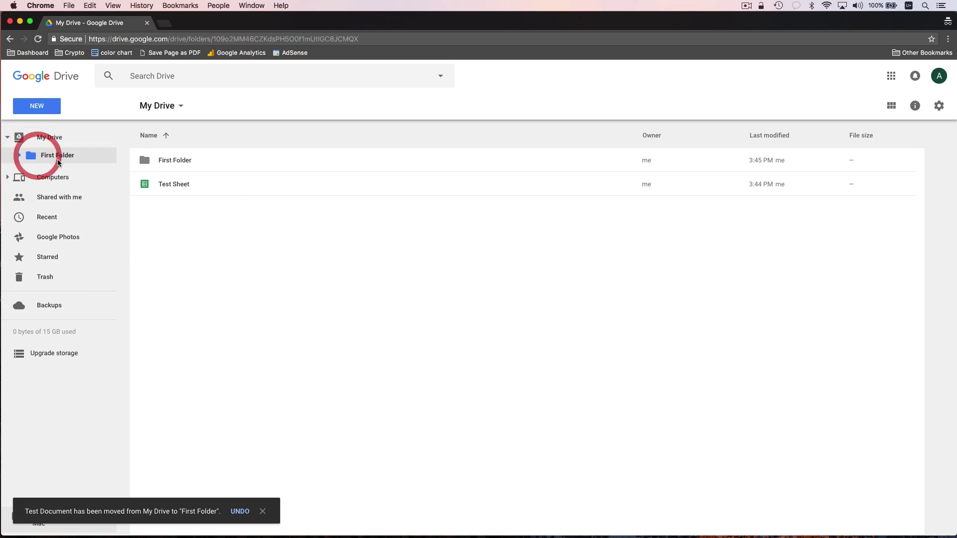
pyautogui.click(32, 139)
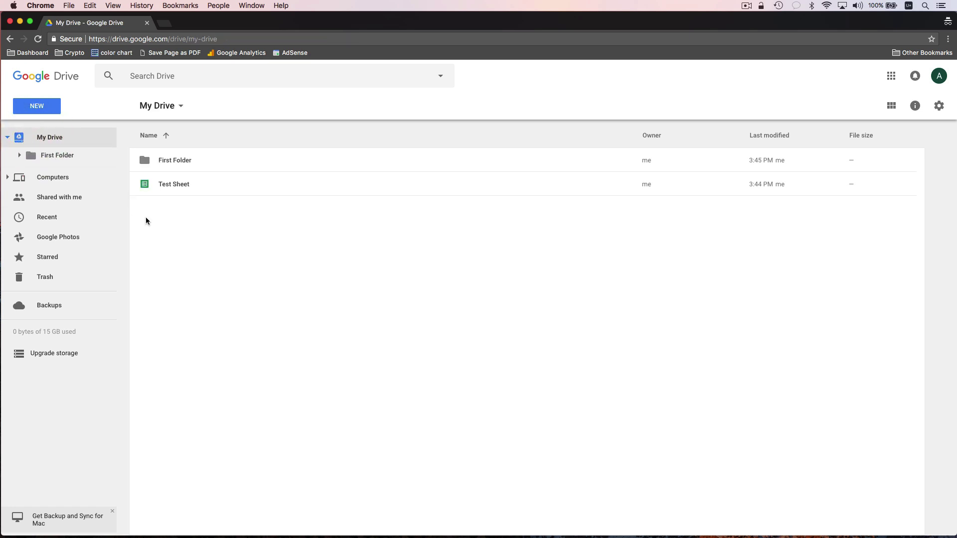
pyautogui.click(195, 213)
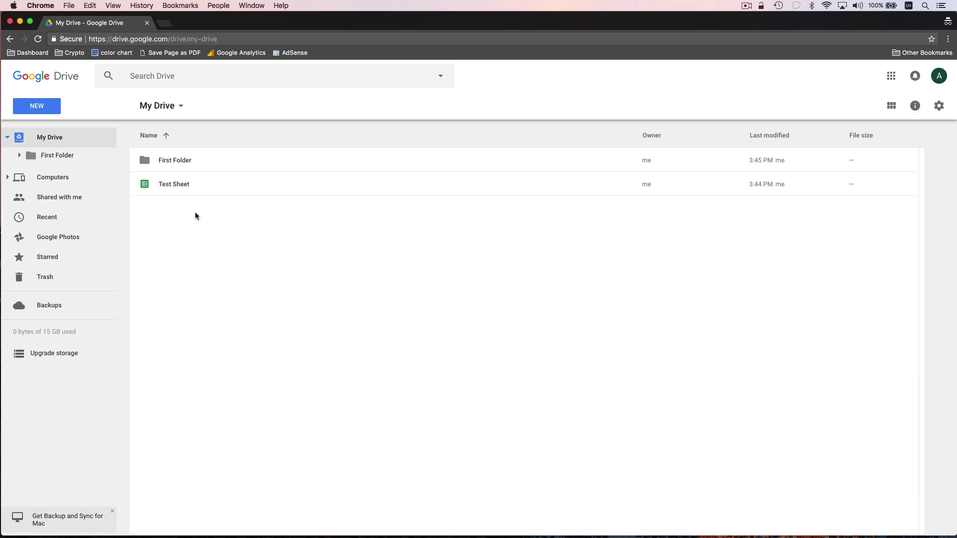
# - Browse Shared with me and Computers, then show Recent with Test Sheet and Test Document
pyautogui.click(79, 197)
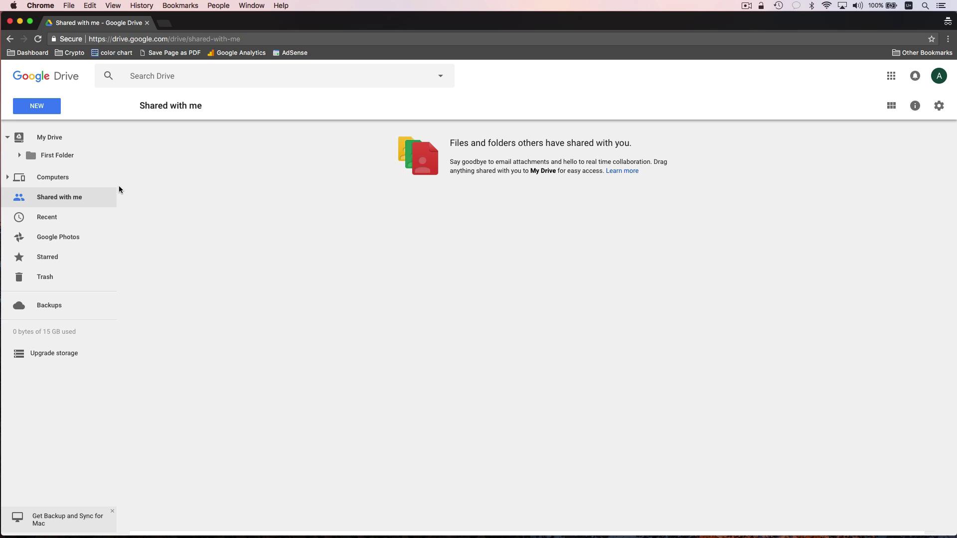
pyautogui.click(44, 178)
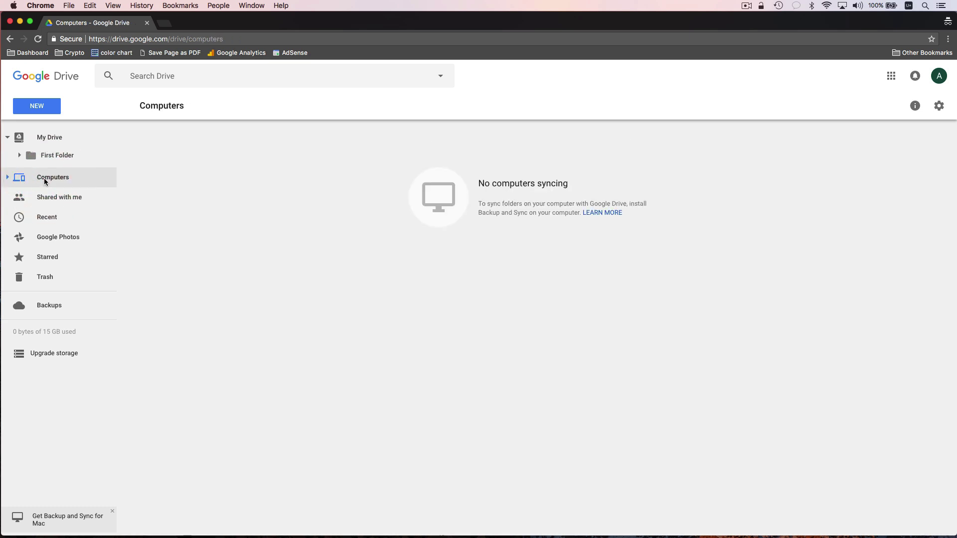
pyautogui.click(51, 221)
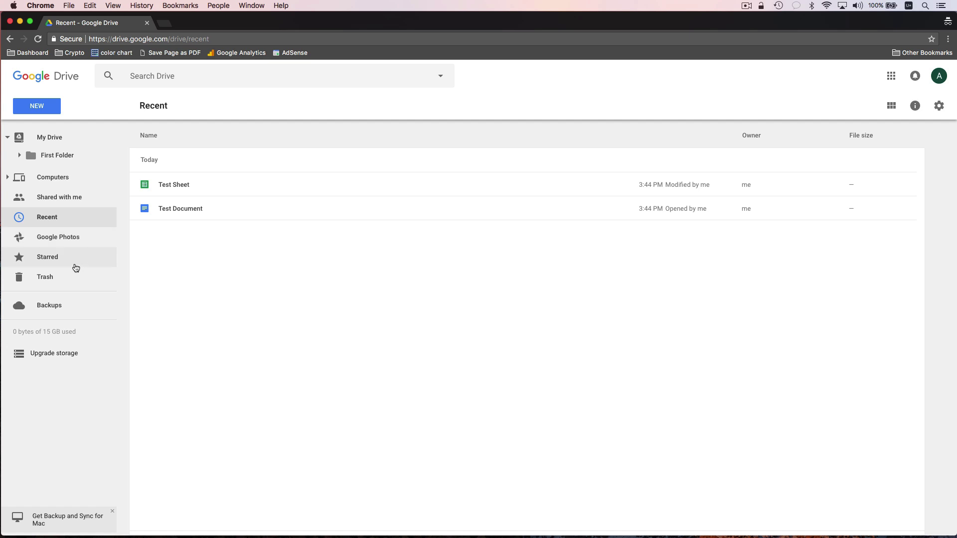
# - Star Test Sheet, check it in the Starred list, then go back to My Drive and reopen it
pyautogui.rightClick(221, 184)
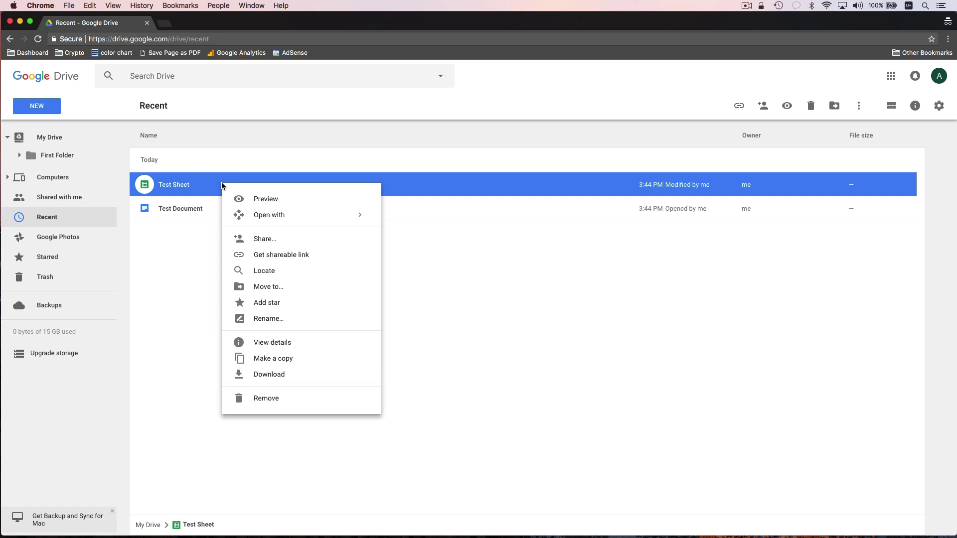
pyautogui.click(289, 309)
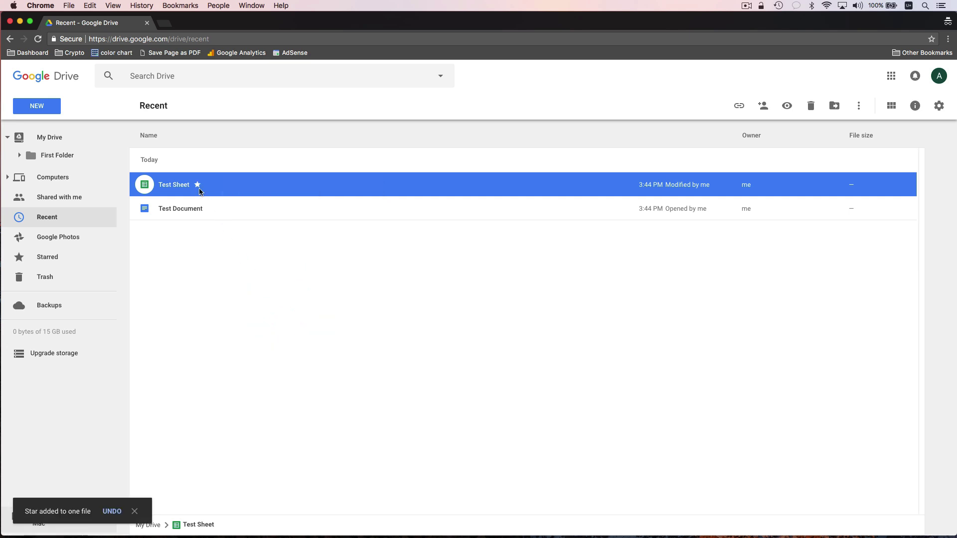
pyautogui.click(53, 258)
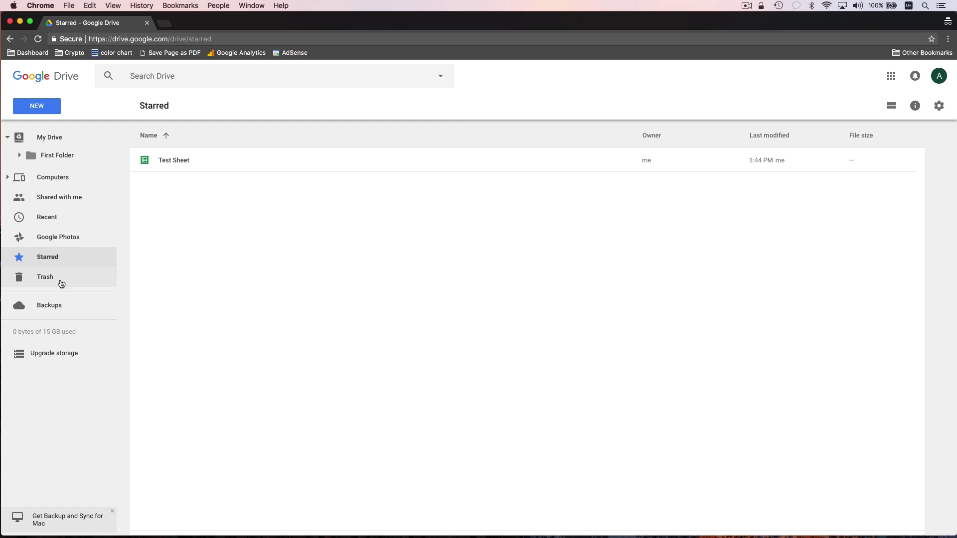
pyautogui.click(58, 141)
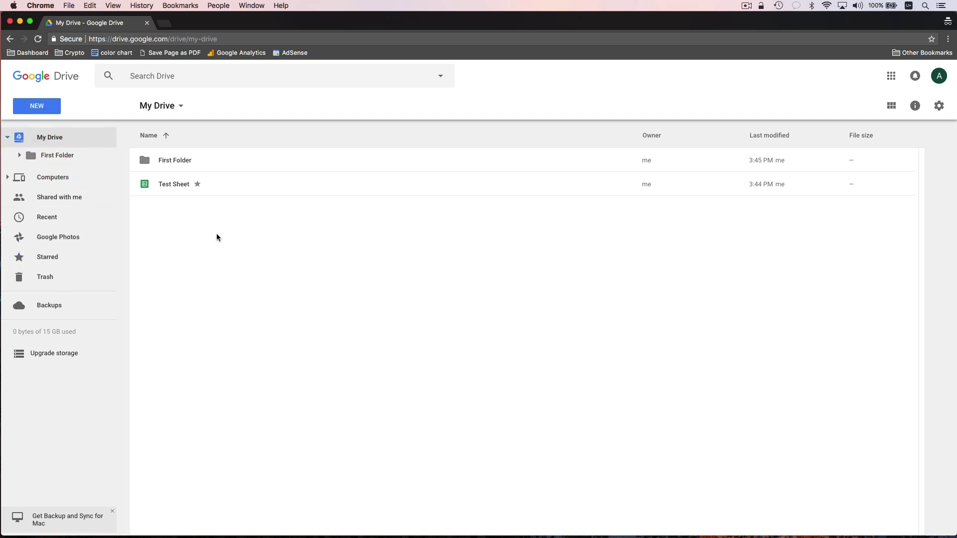
pyautogui.click(308, 248)
# - Open Test Sheet and enter the collaborator's e-mail address in the sharing dialog
pyautogui.doubleClick(221, 186)
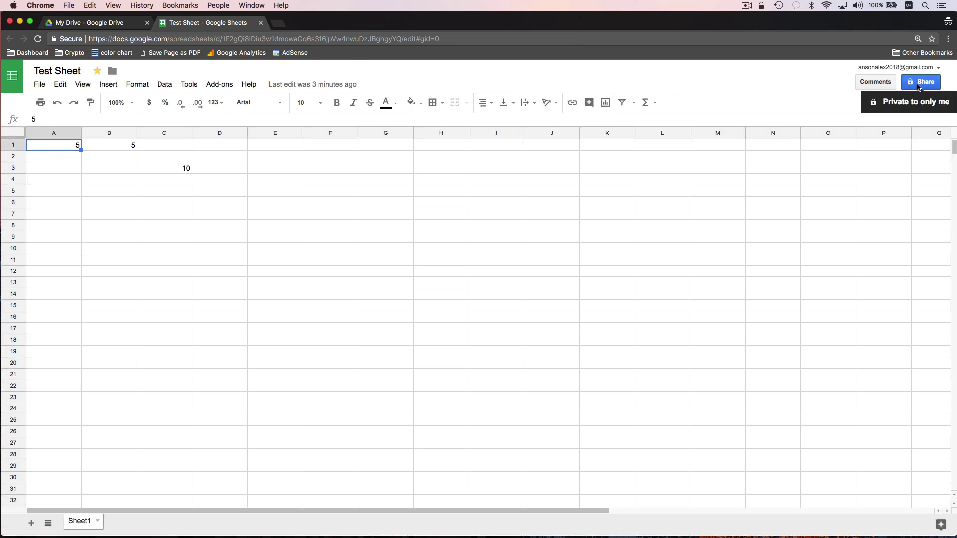
pyautogui.click(919, 85)
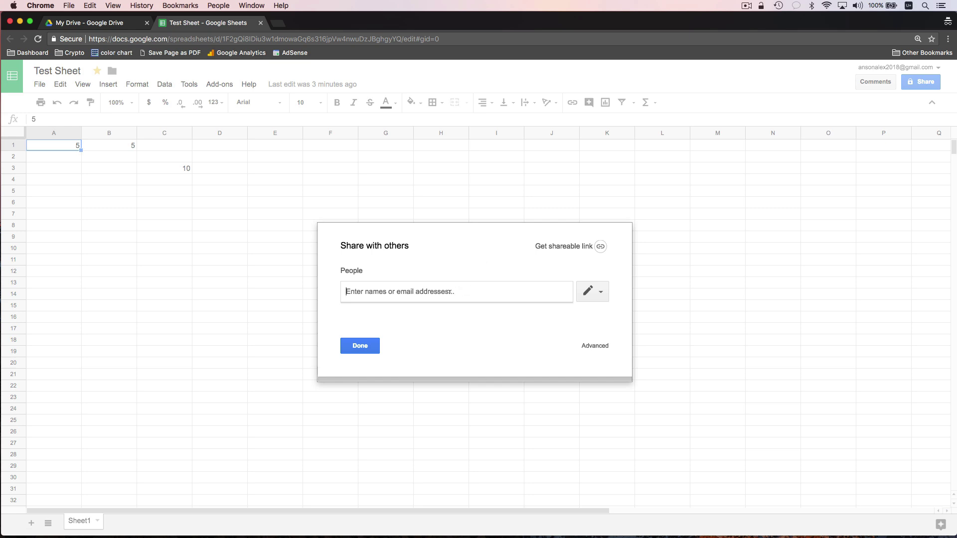
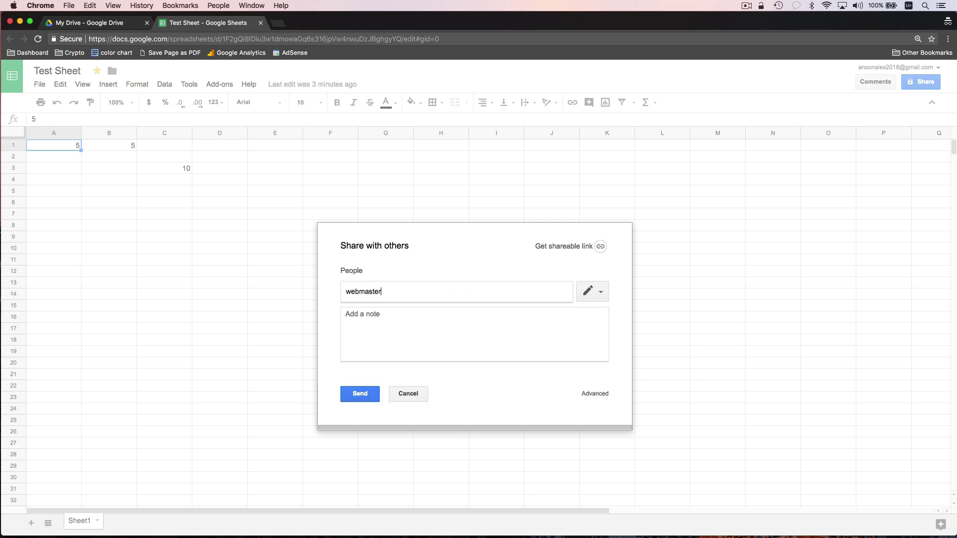
# - Keep the invitee at Can edit access and start an invitation note
pyautogui.click(601, 293)
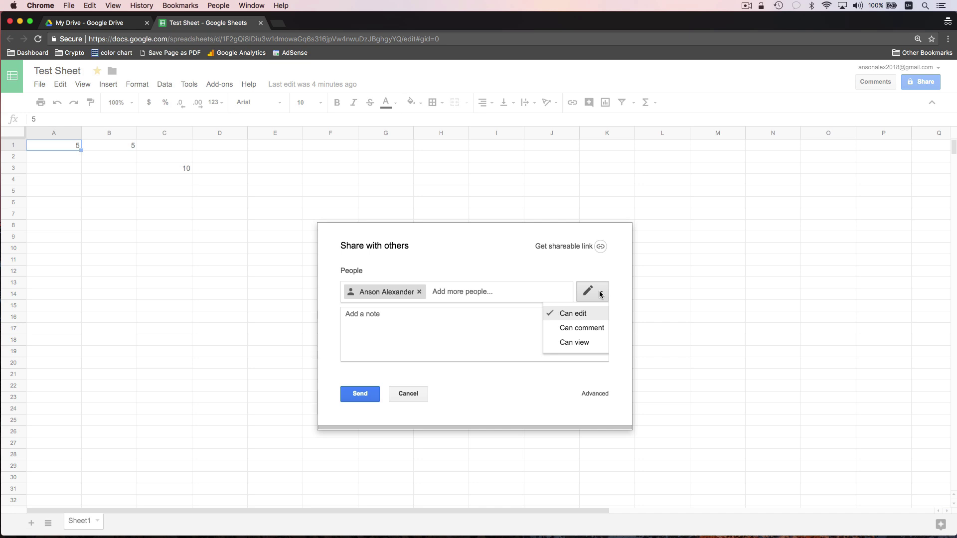
pyautogui.click(588, 312)
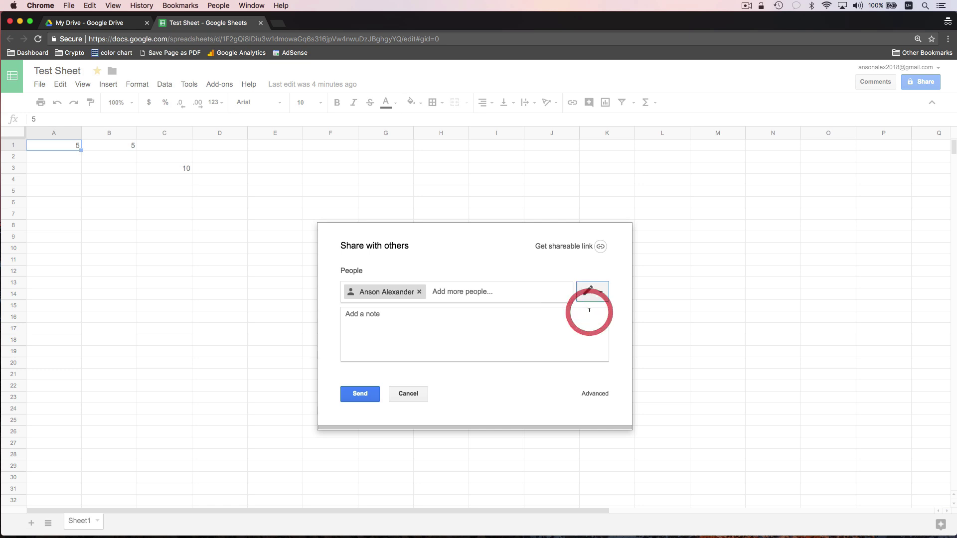
pyautogui.click(532, 324)
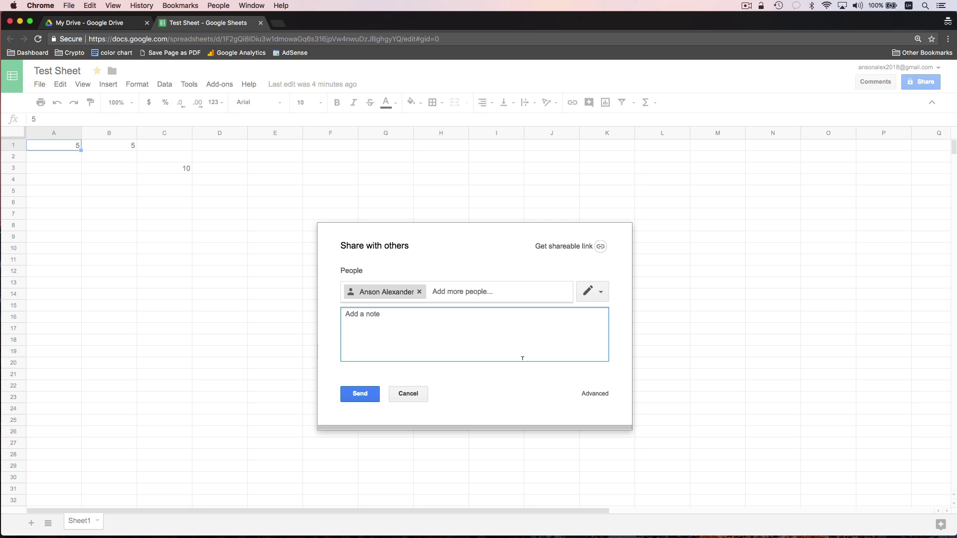
pyautogui.click(592, 395)
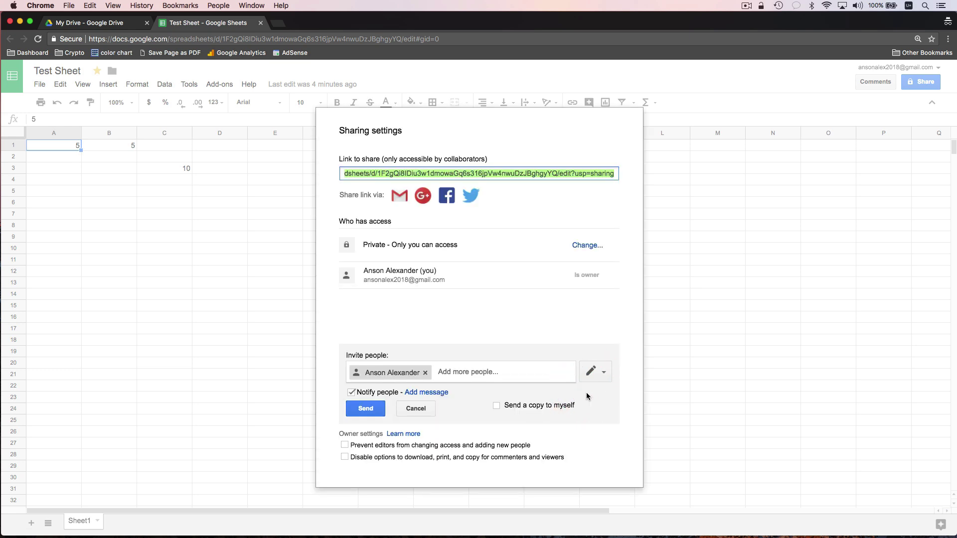
pyautogui.click(628, 295)
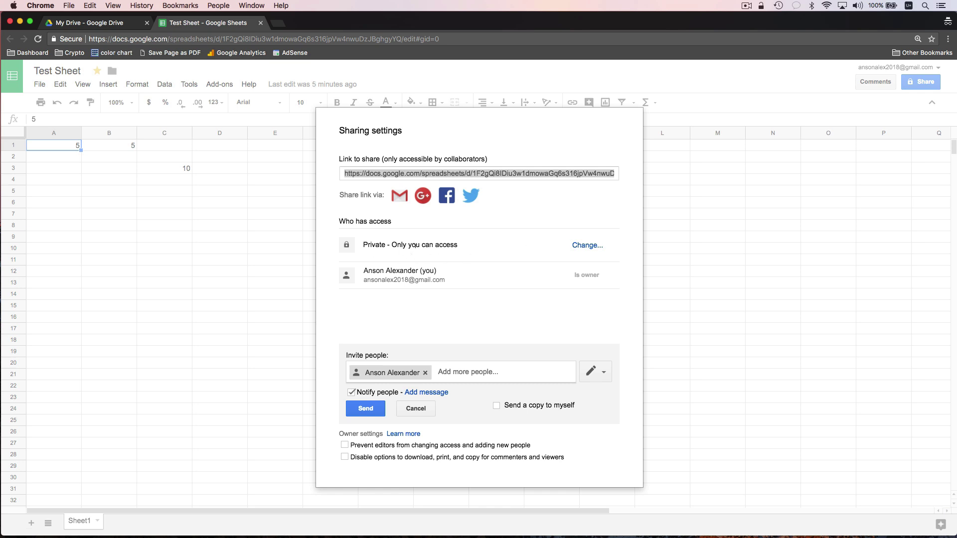
pyautogui.click(576, 248)
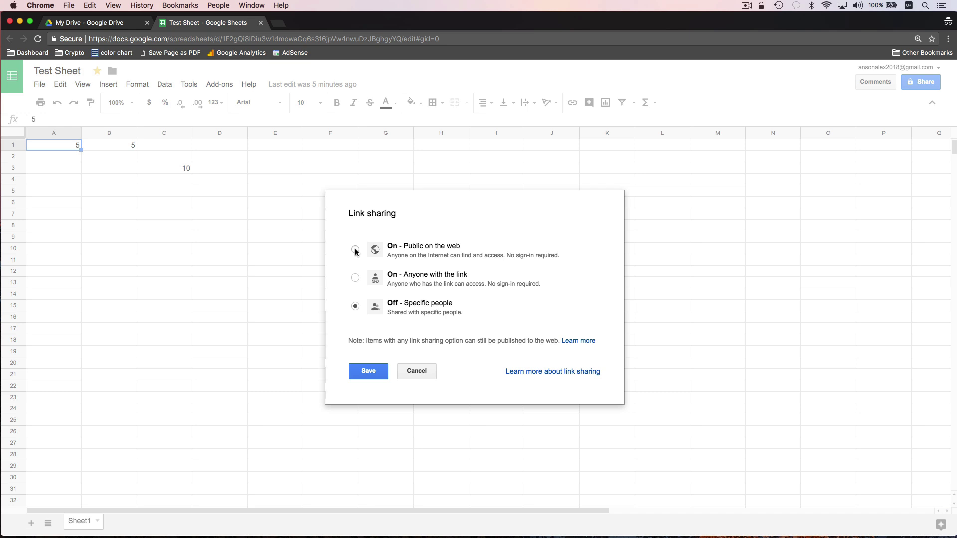
pyautogui.click(413, 371)
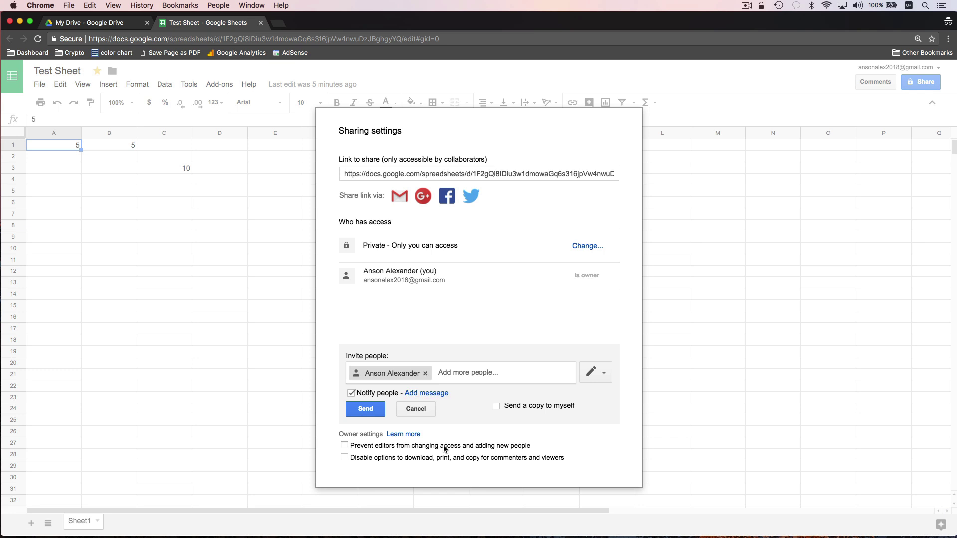
# - Send the invitation, leave the collaborator at Can edit, and click Done
pyautogui.click(365, 409)
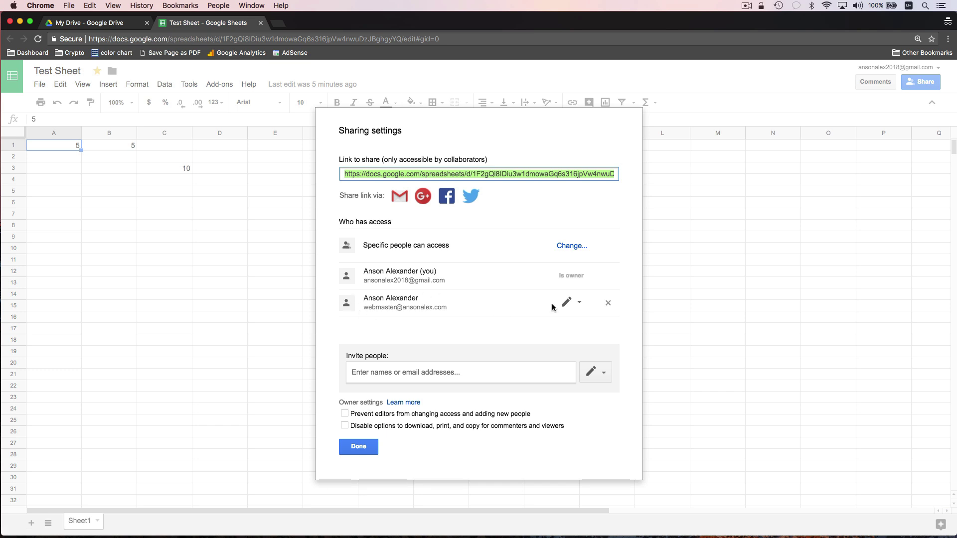
pyautogui.click(572, 303)
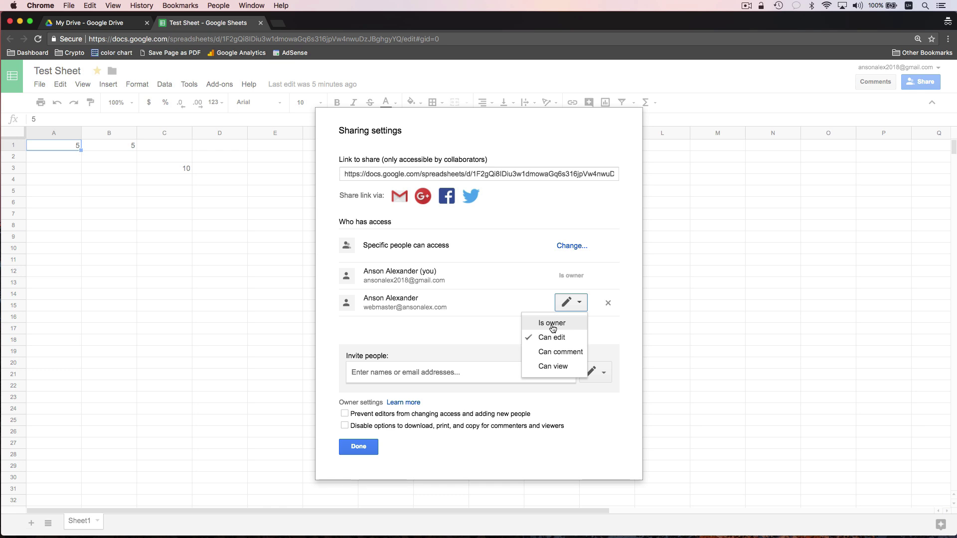
pyautogui.click(462, 324)
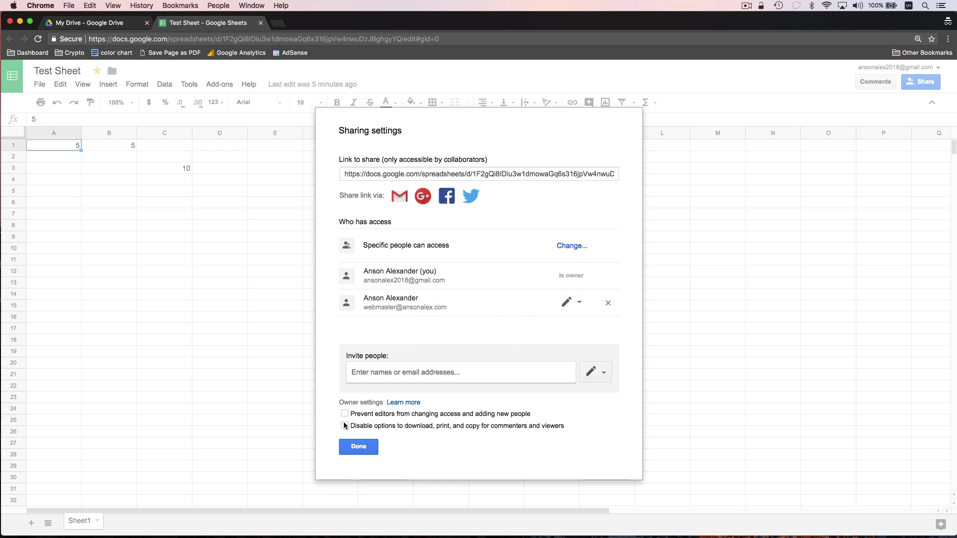
pyautogui.click(358, 447)
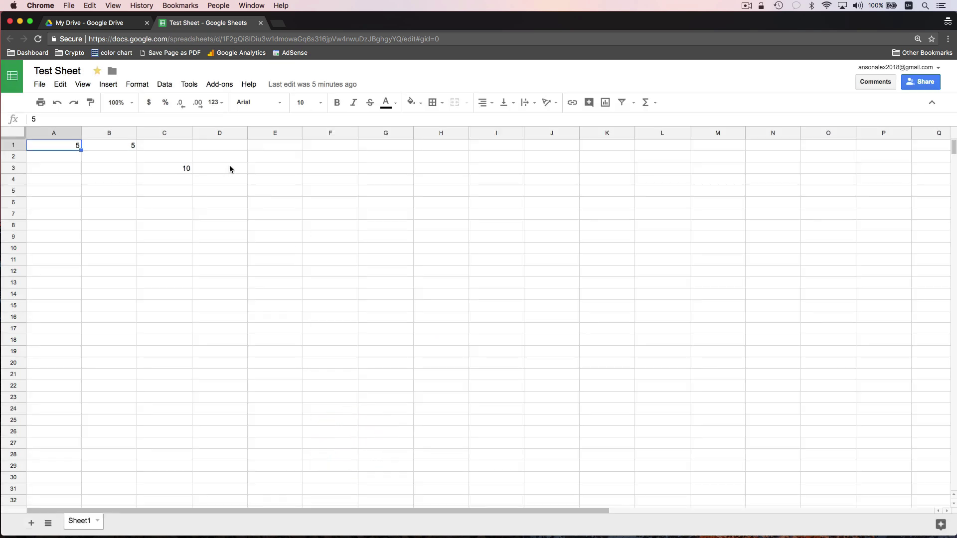
pyautogui.click(112, 22)
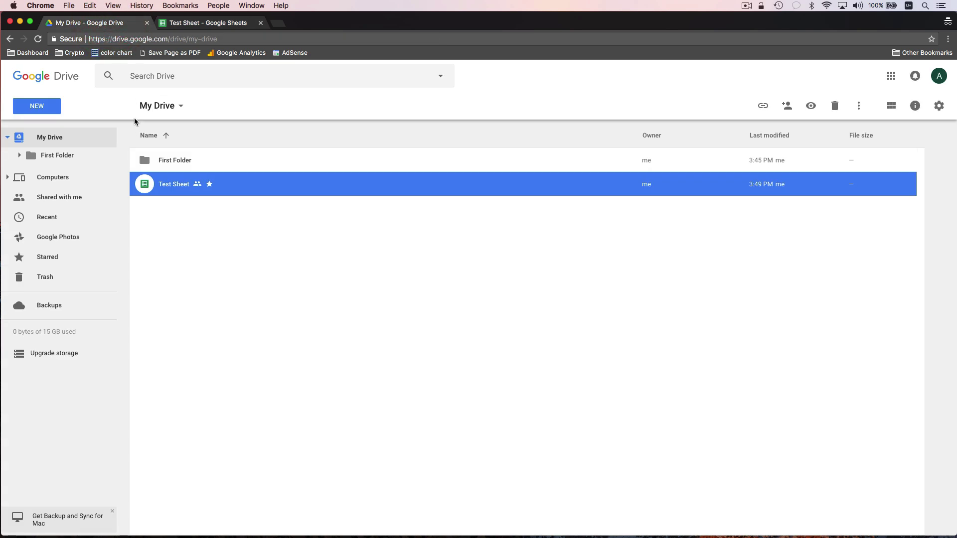
pyautogui.rightClick(245, 187)
pyautogui.click(301, 246)
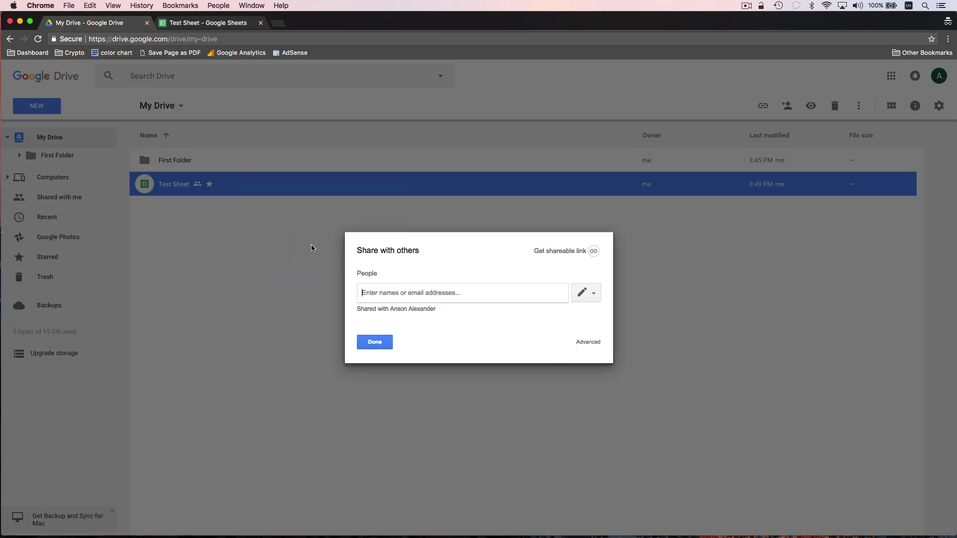
pyautogui.click(587, 349)
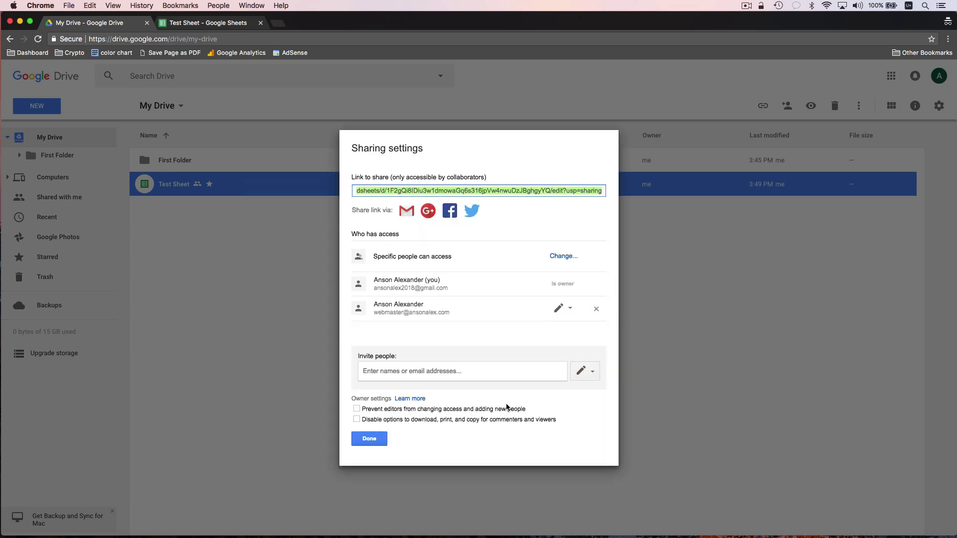
pyautogui.click(369, 439)
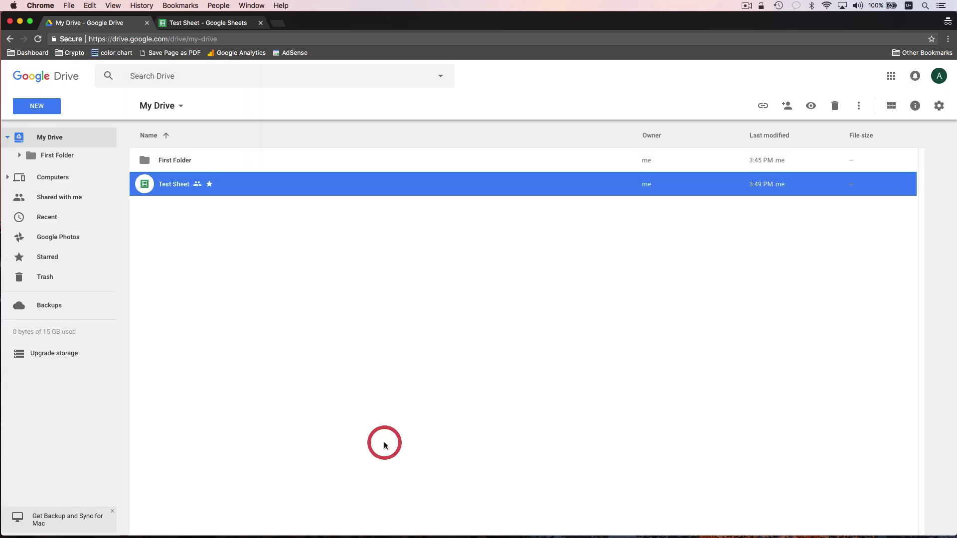
pyautogui.click(393, 405)
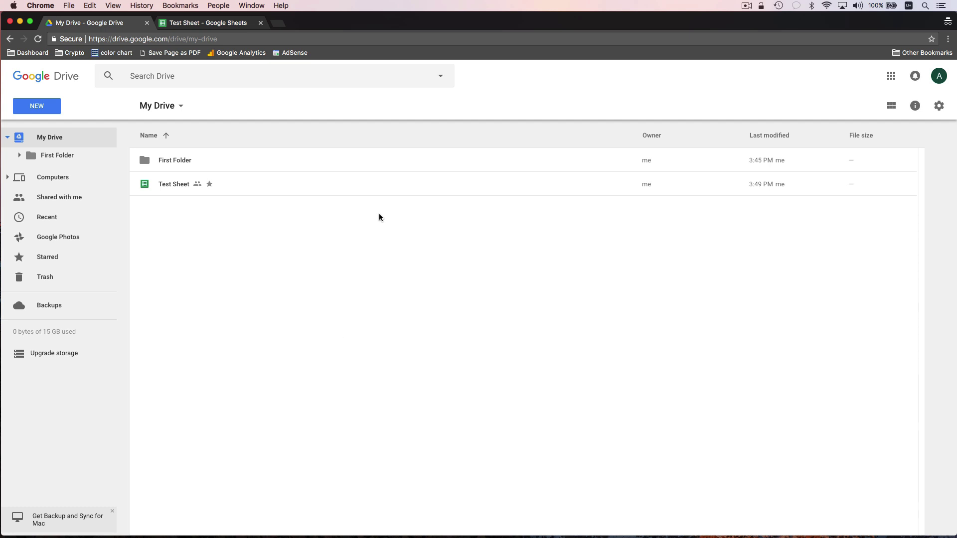
pyautogui.rightClick(369, 184)
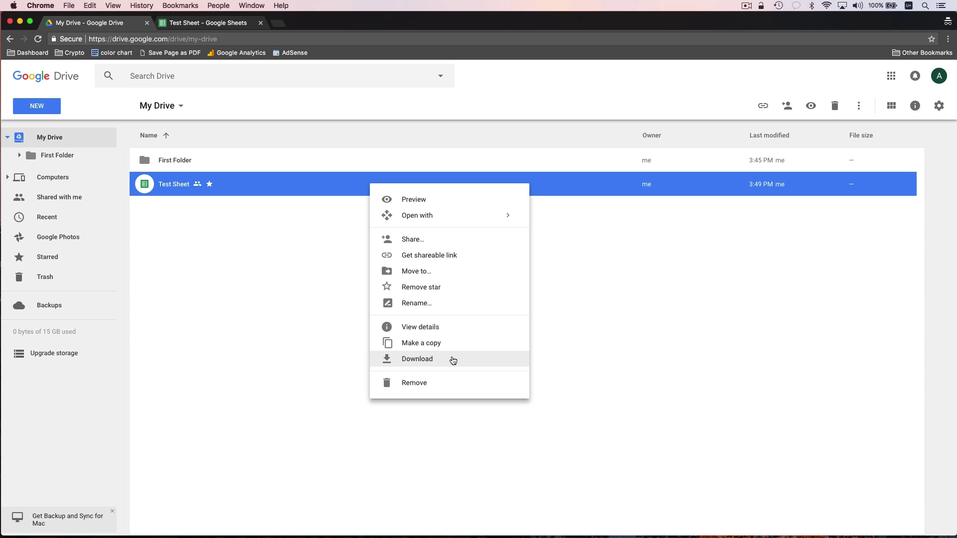
pyautogui.click(329, 303)
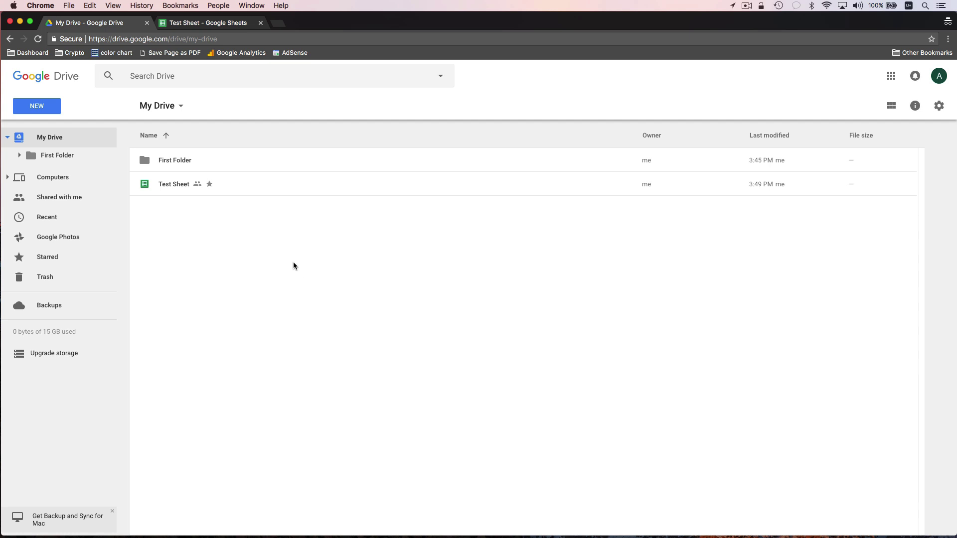
pyautogui.click(199, 23)
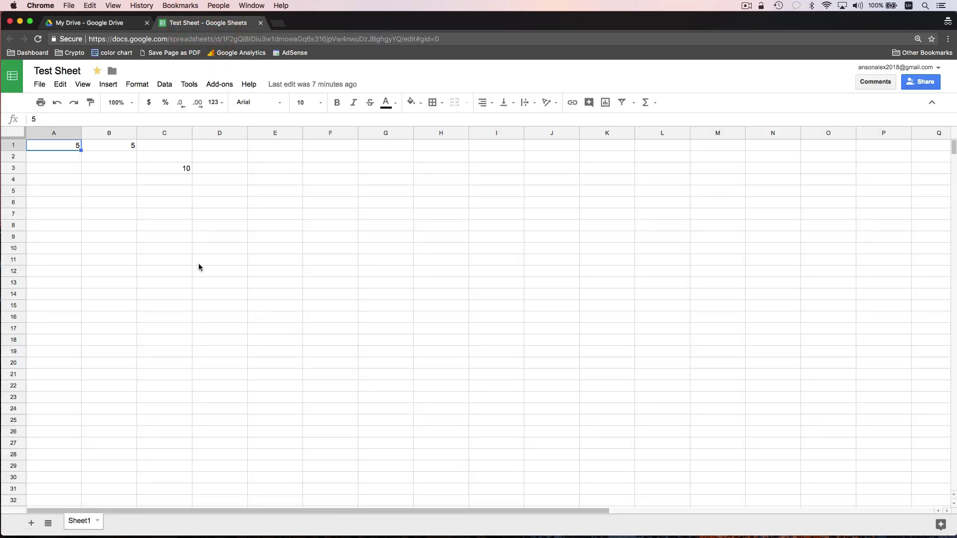
# - Try File > Email as attachment, keep PDF as the format, then cancel without sending
pyautogui.click(40, 84)
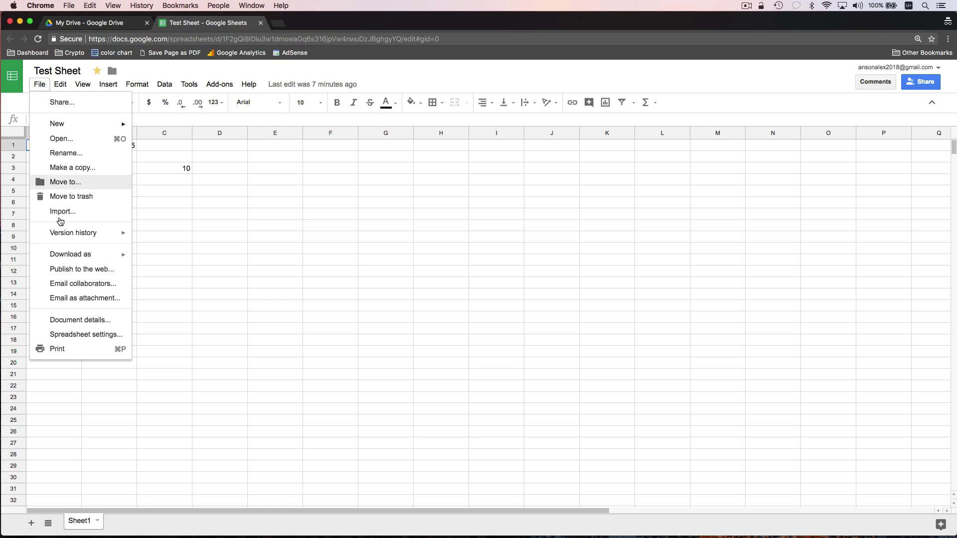
pyautogui.click(100, 302)
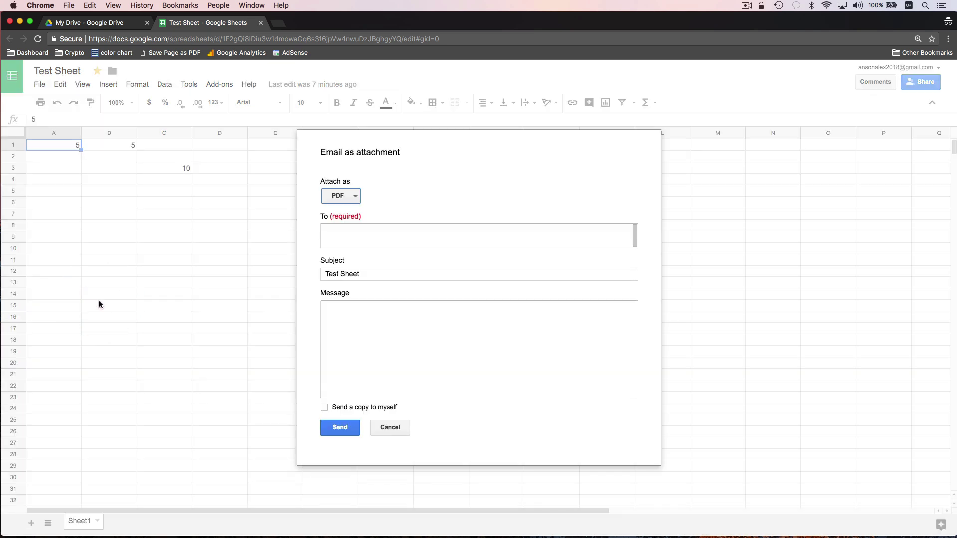
pyautogui.click(355, 199)
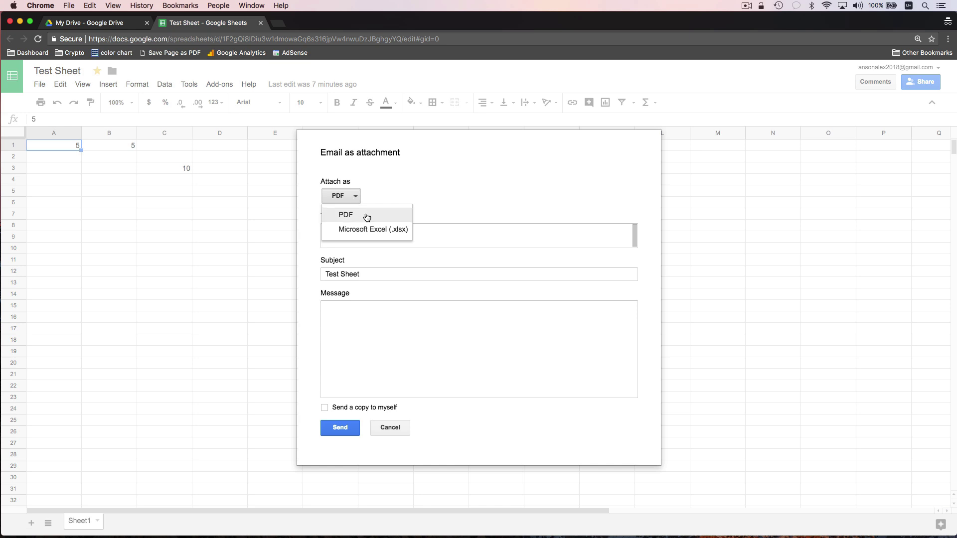
pyautogui.click(393, 192)
pyautogui.click(388, 233)
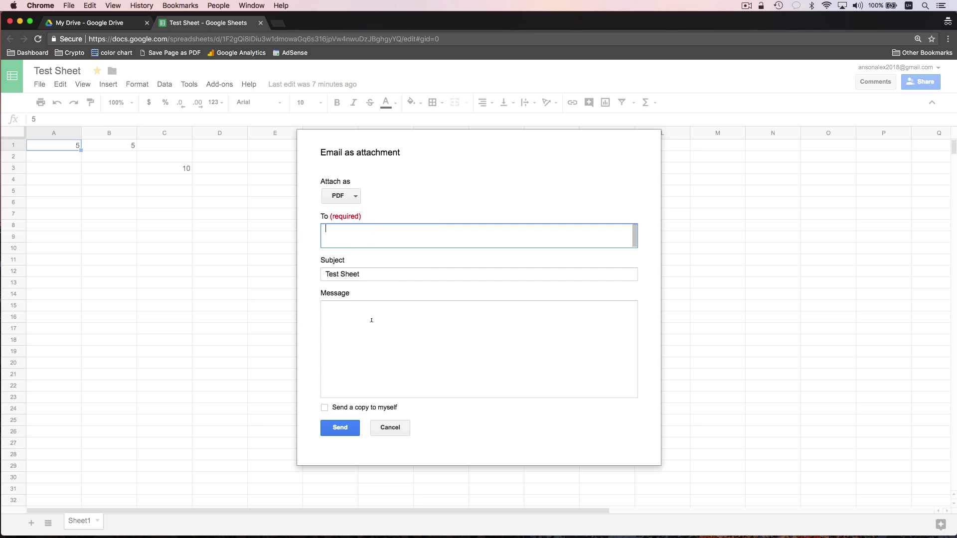
pyautogui.click(389, 428)
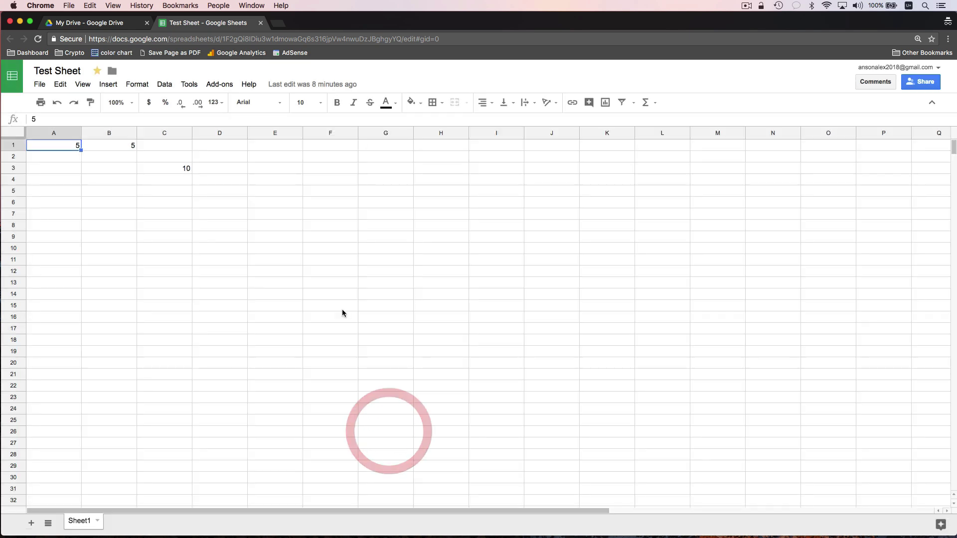
pyautogui.click(261, 23)
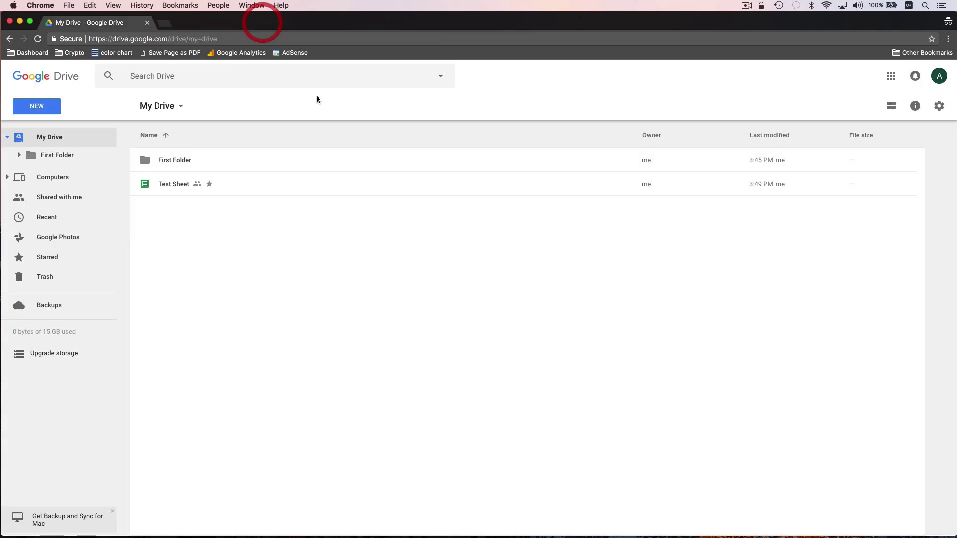
pyautogui.click(403, 268)
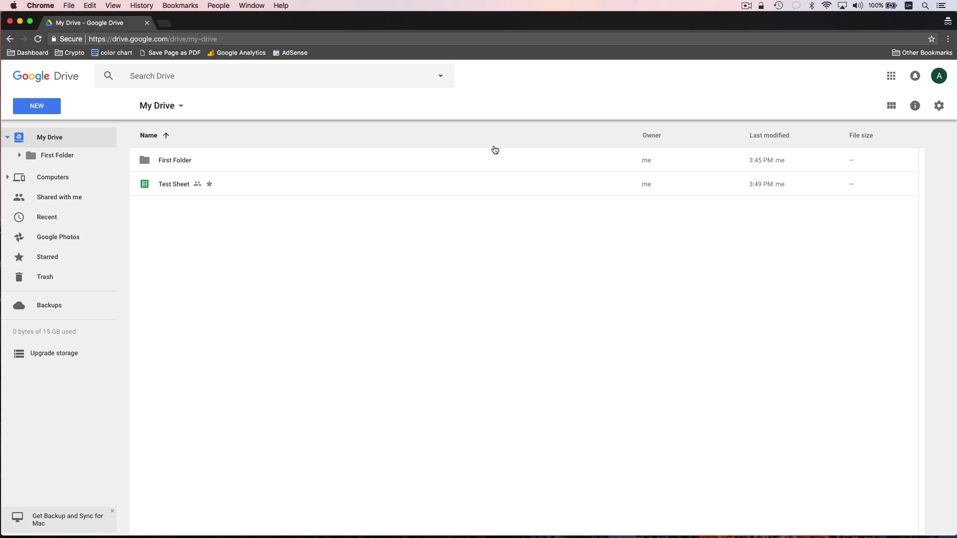
pyautogui.click(938, 106)
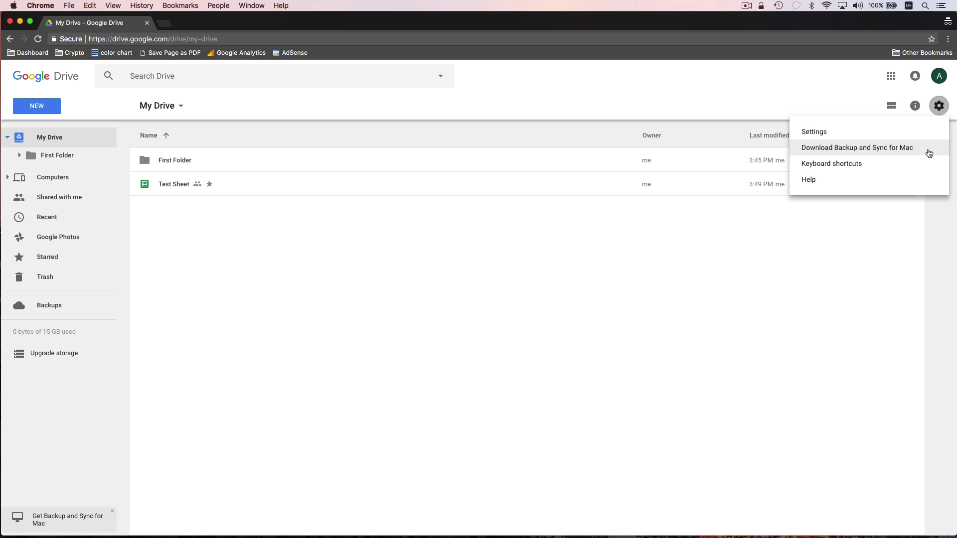
pyautogui.click(442, 232)
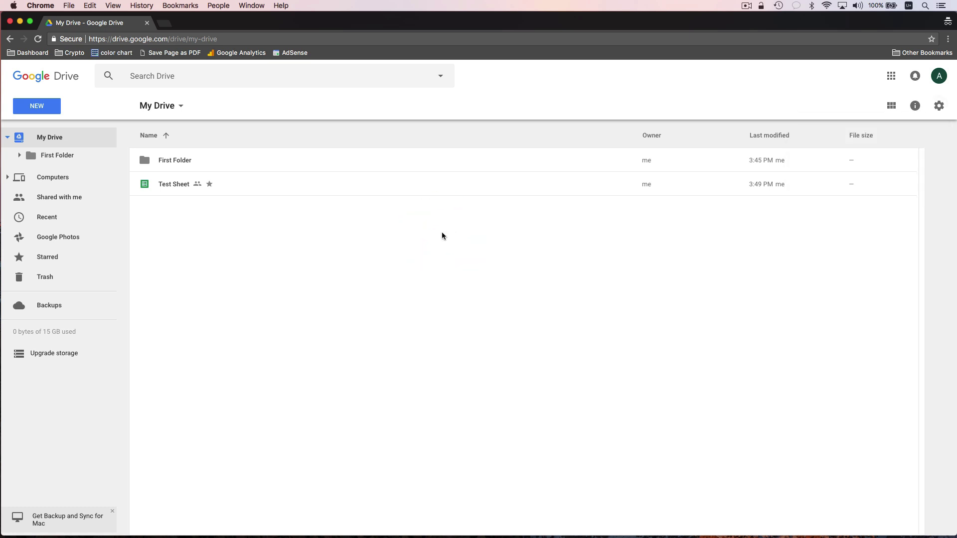